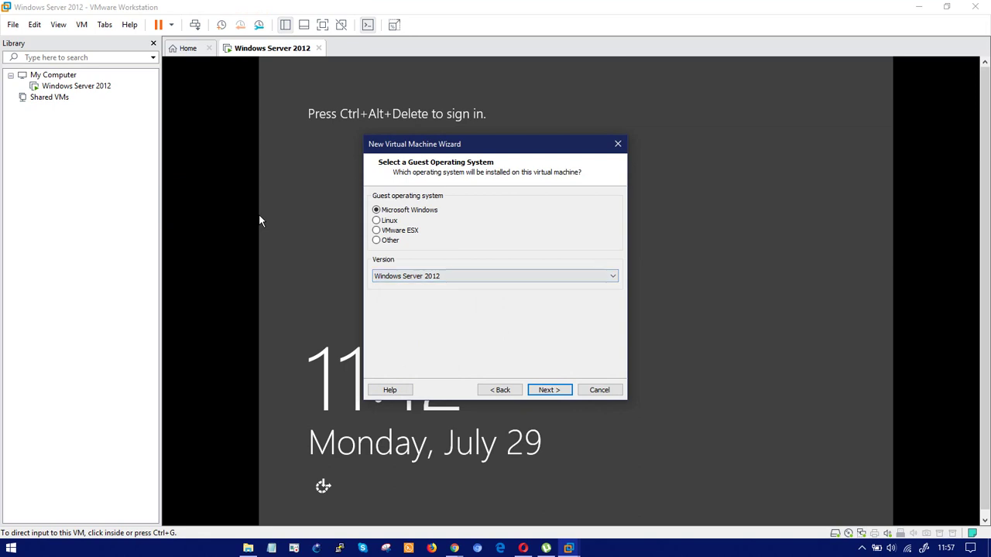
Choose Windows Server 2016 as the guest OS version and accept the default name and firmware
key(alt+Down)
key(Up)
key(Up)
key(Down)
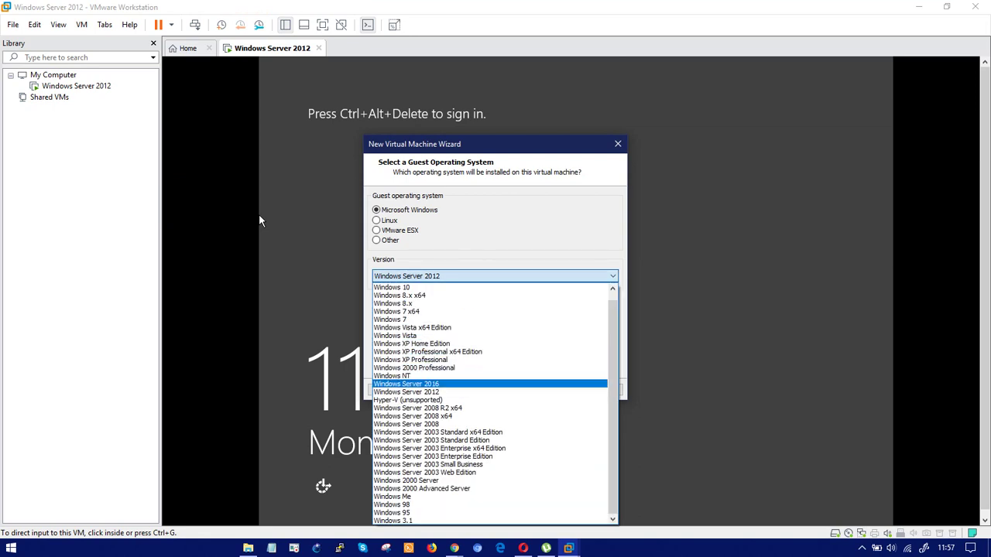
key(Return)
key(Return)
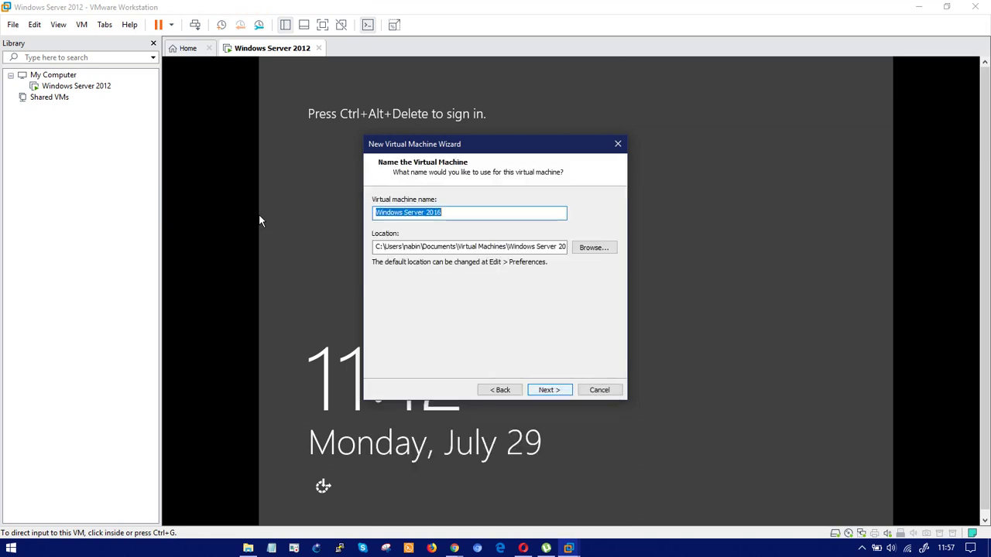
key(Return)
key(Return)
key(Return)
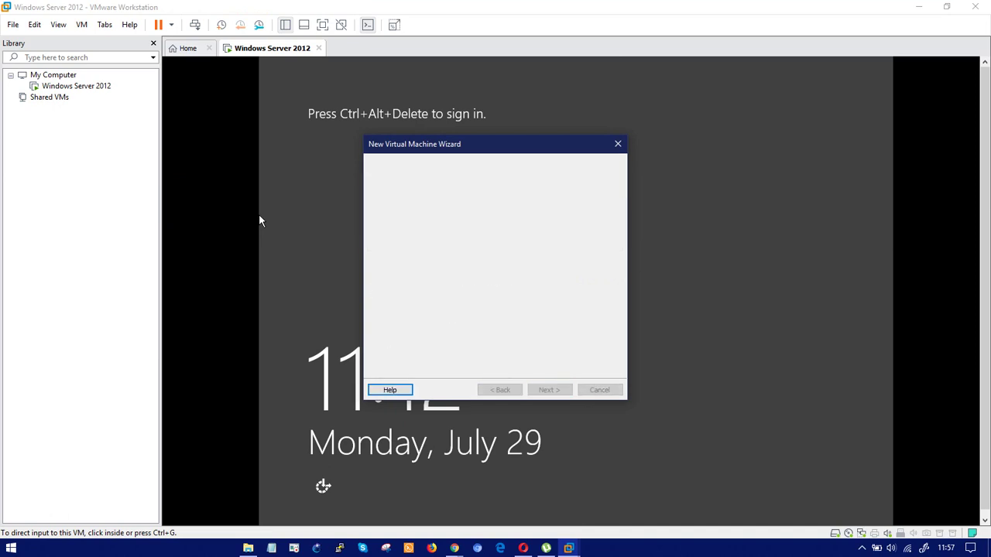
key(shift+Tab)
Set the VM to 2 processors with 2 cores per processor
key(Return)
key(shift+Tab)
key(shift+Tab)
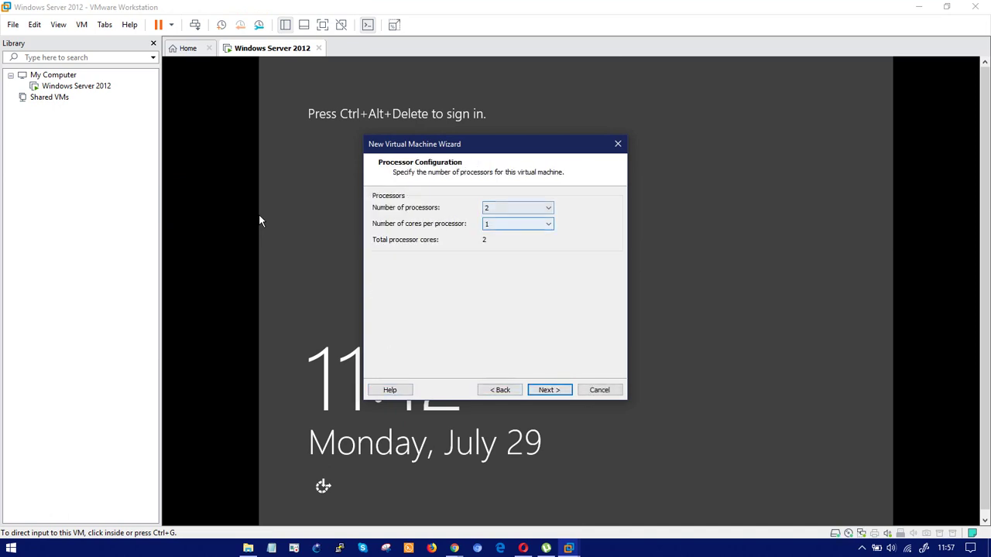
key(Tab)
key(alt+Down)
key(Down)
key(Return)
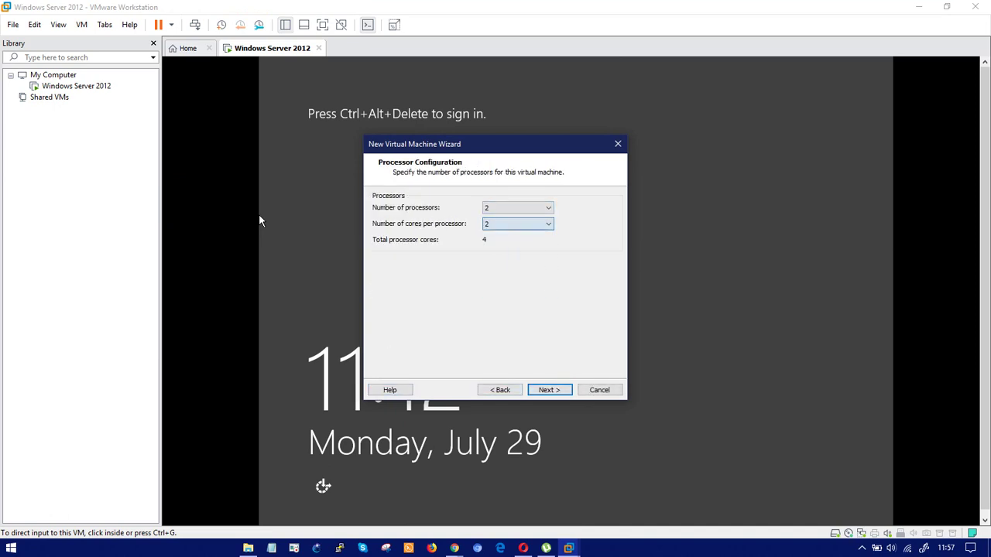
key(Return)
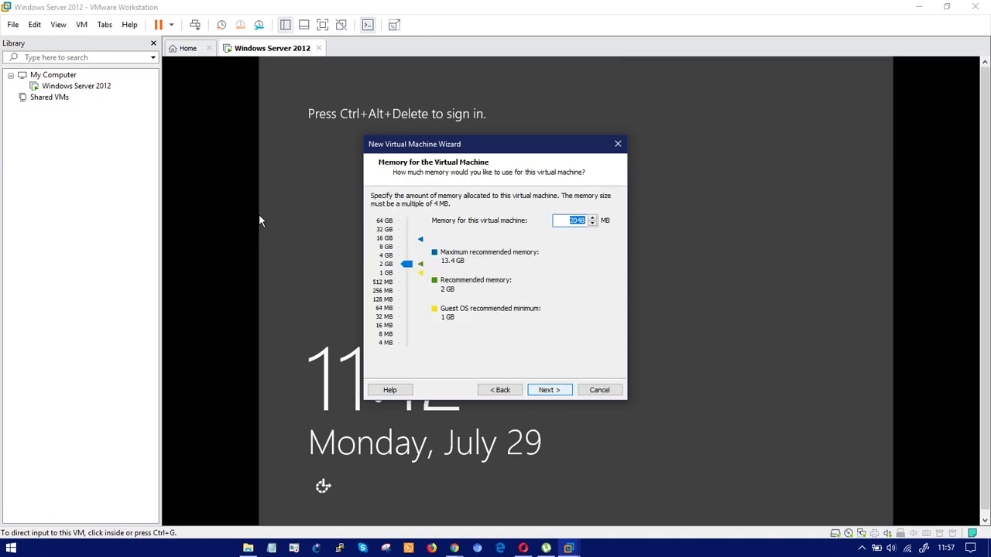
Give the VM 8776 MB of memory and keep NAT networking and the LSI Logic SAS controller
key(shift+Tab)
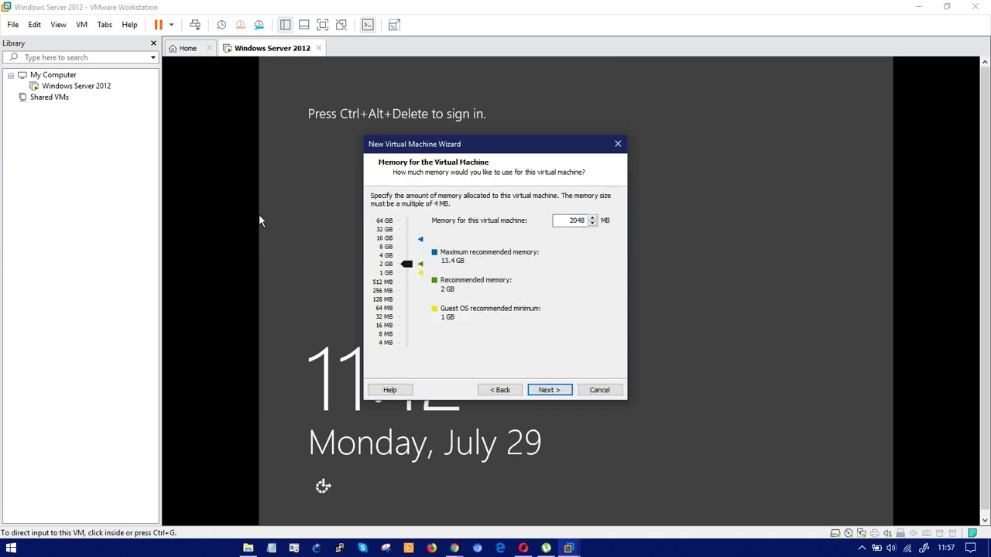
key(Up)
key(Up)
key(Up)
key(Up)
key(Up)
key(Down)
key(Return)
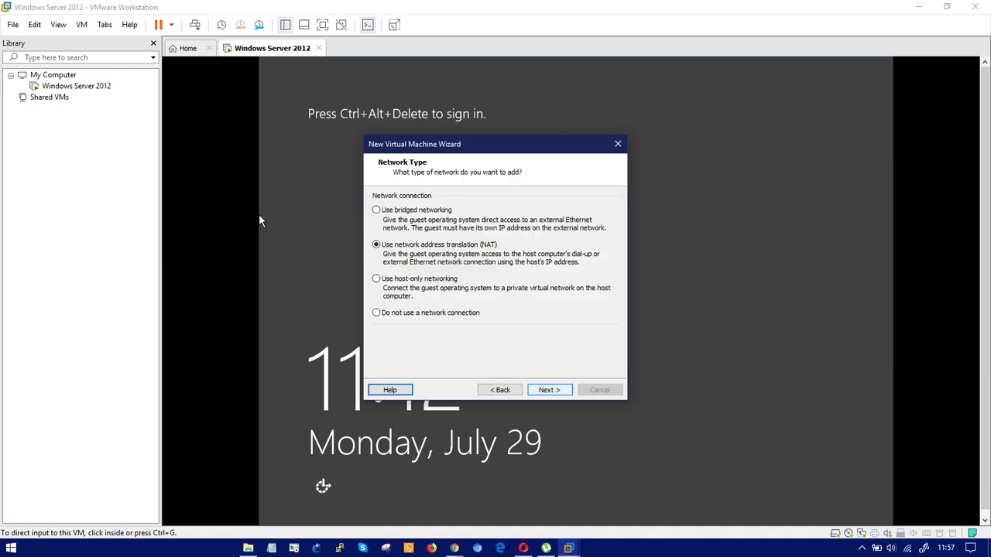
key(Return)
key(Return)
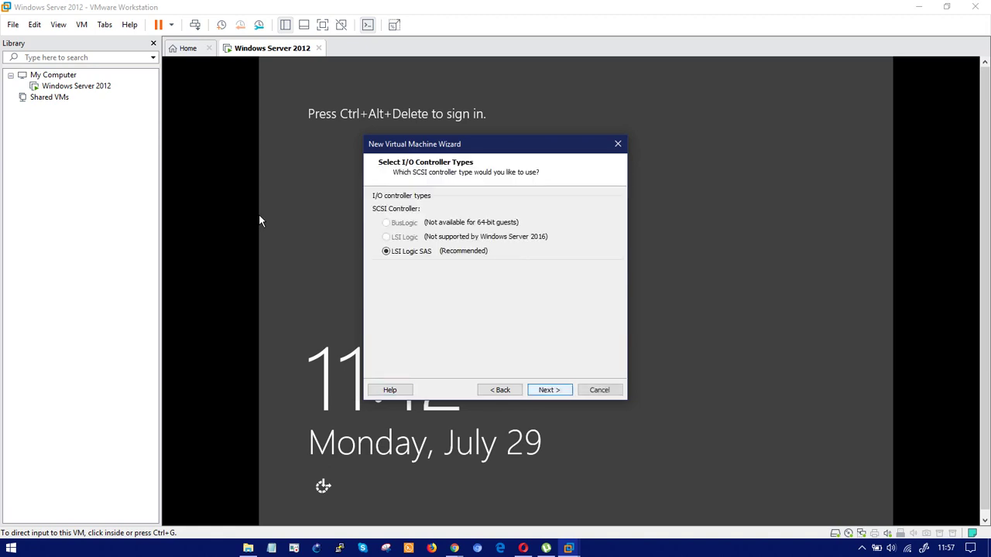
key(Return)
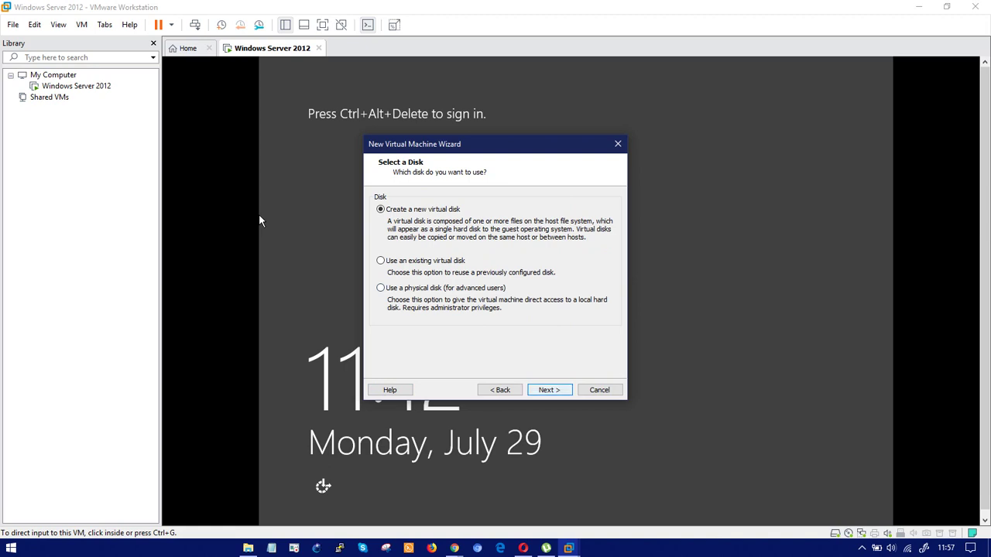
Create a new 30 GB virtual disk stored as a single file and finish the wizard
key(Return)
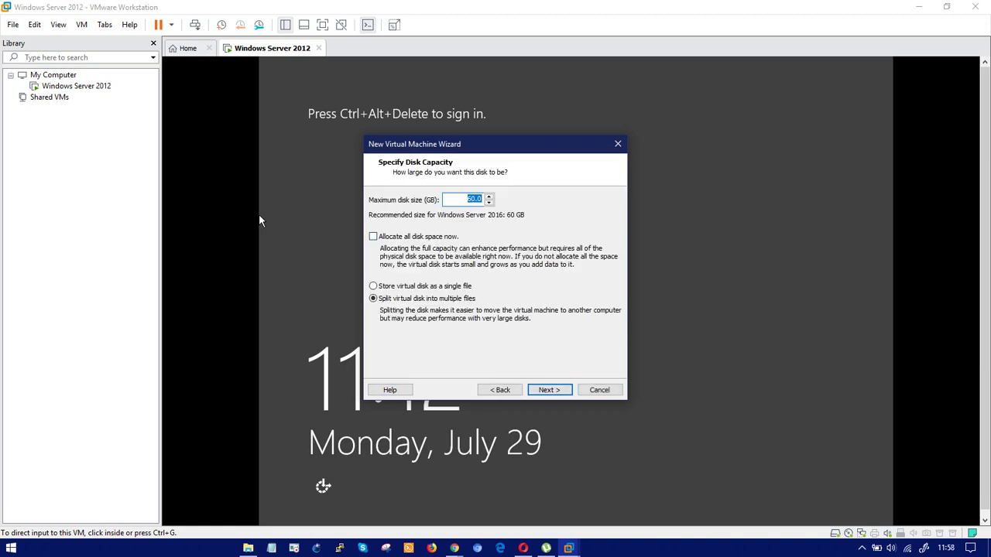
key(alt+o)
key(alt+s)
text(3)
key(Return)
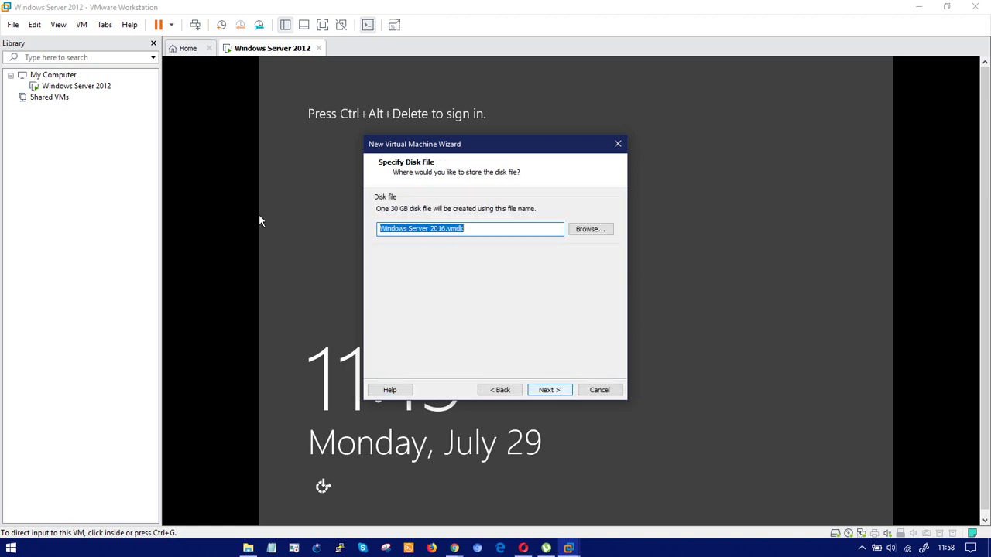
key(Return)
key(Return)
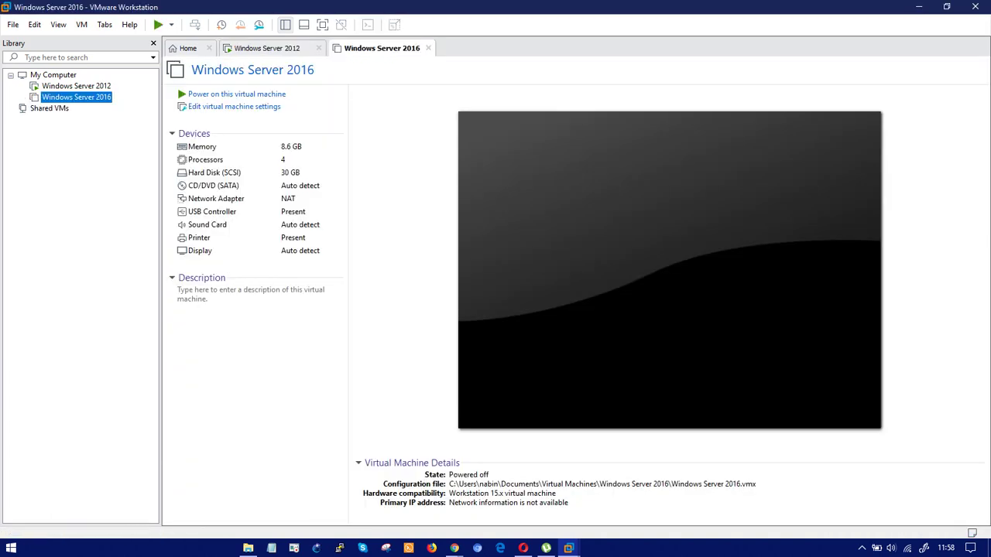
key(super+e)
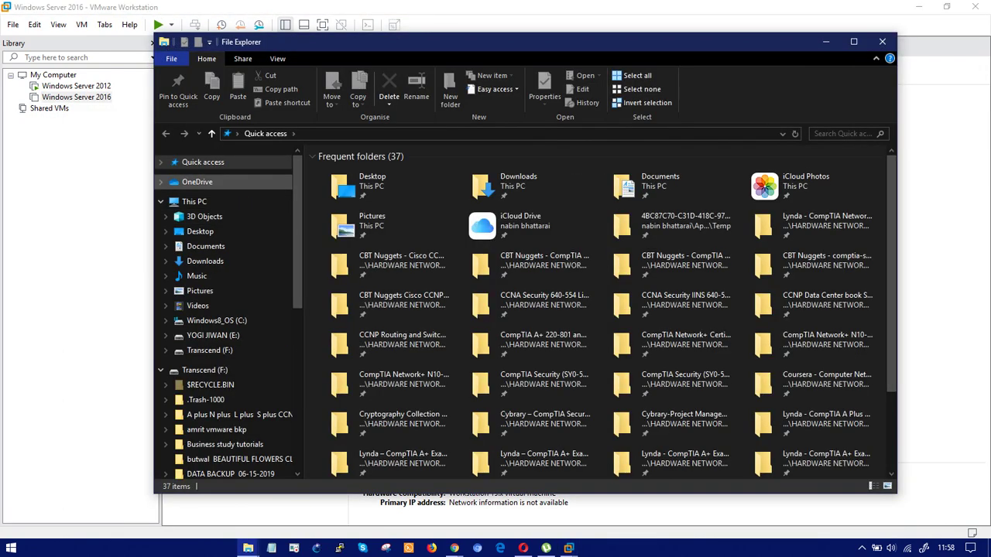
click(194, 202)
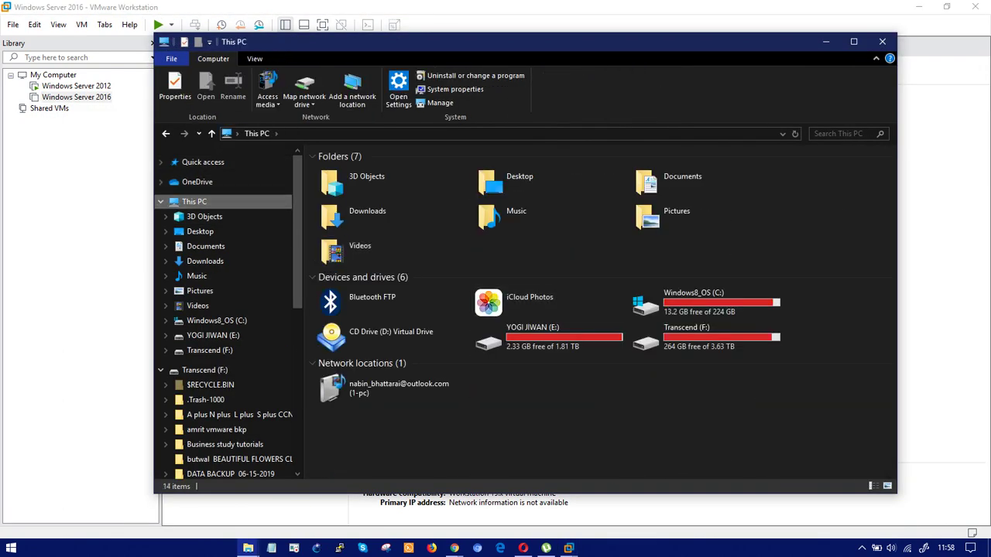
click(882, 41)
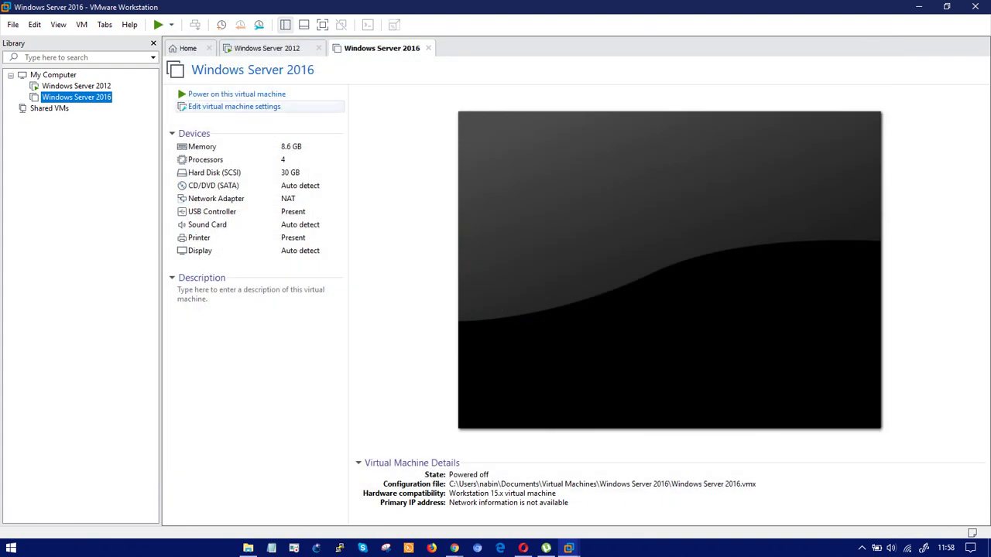
Switch the new VM's CD/DVD (SATA) drive to use an ISO image file
click(234, 106)
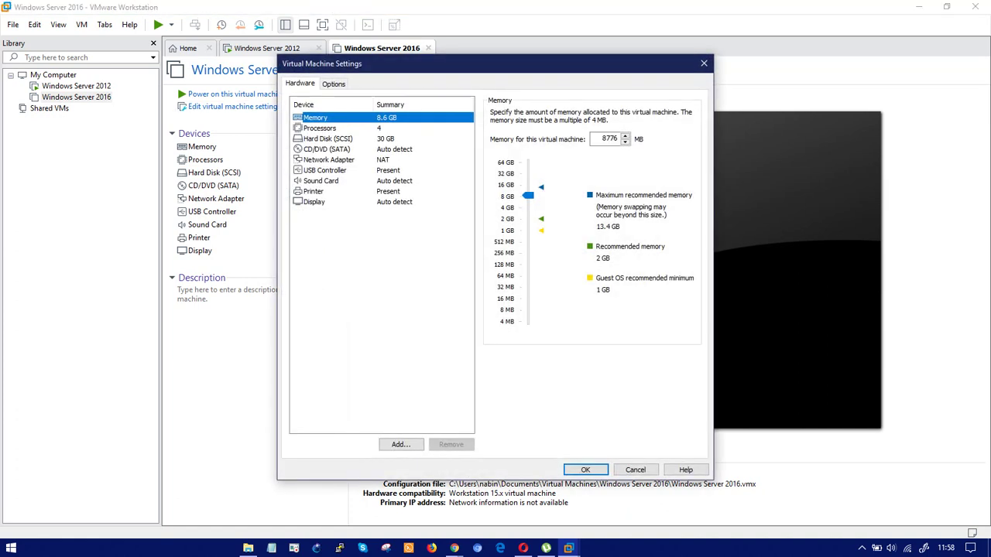
click(326, 148)
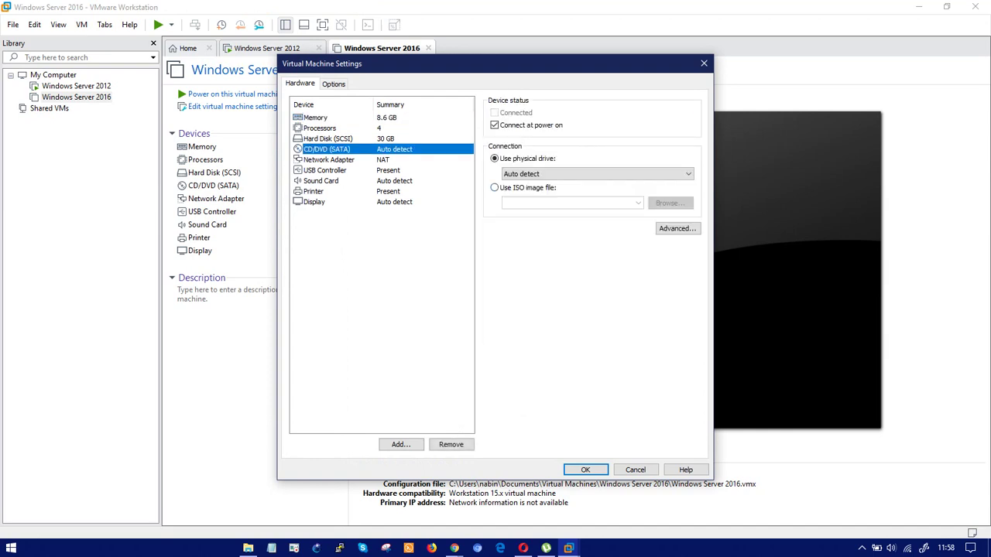
click(494, 188)
click(671, 202)
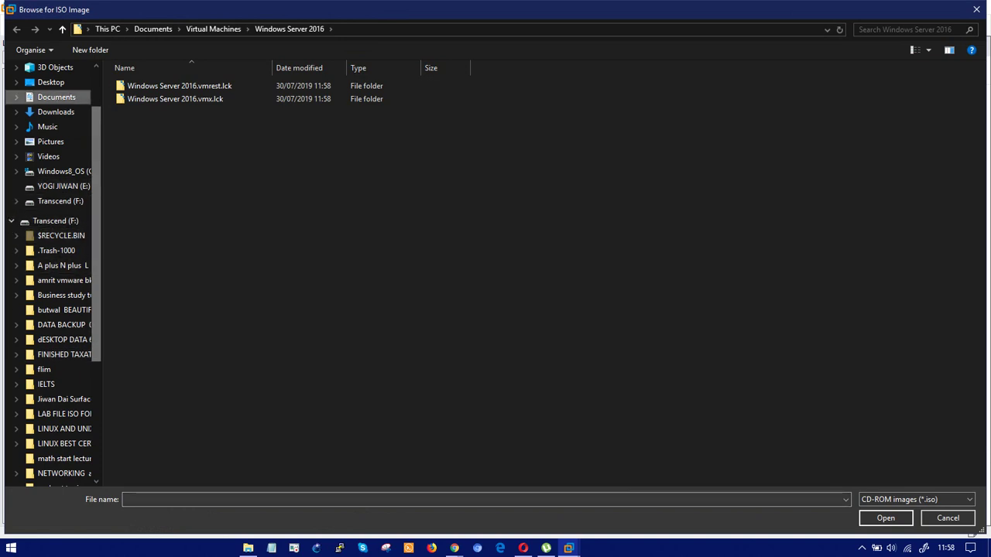
Select Windows_Server_2016_Datacenter_EVAL_en-us_14393_refresh.ISO from E:\USABLE SOFTWARE FOR it STUDENT\OS
click(11, 221)
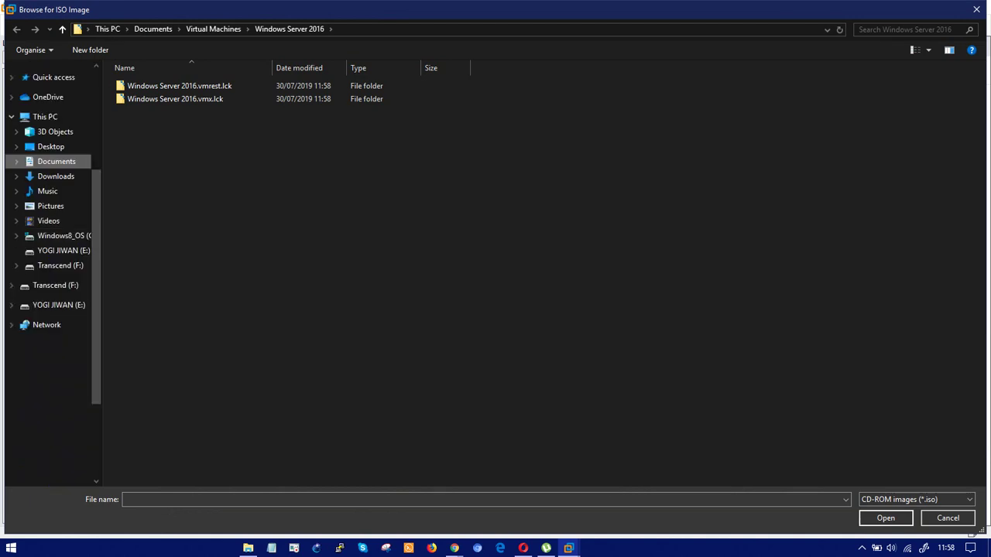
click(16, 250)
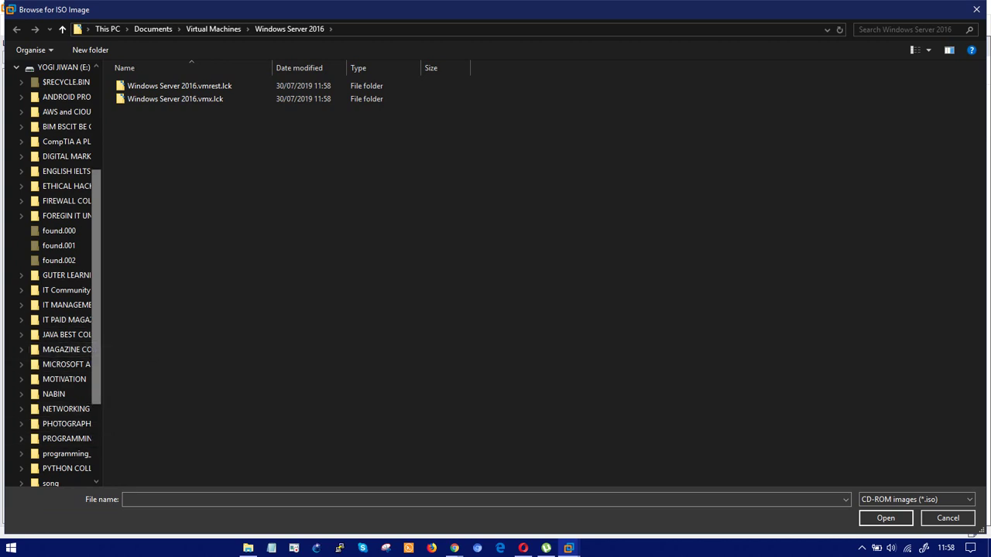
scroll(58, 348, down, 2)
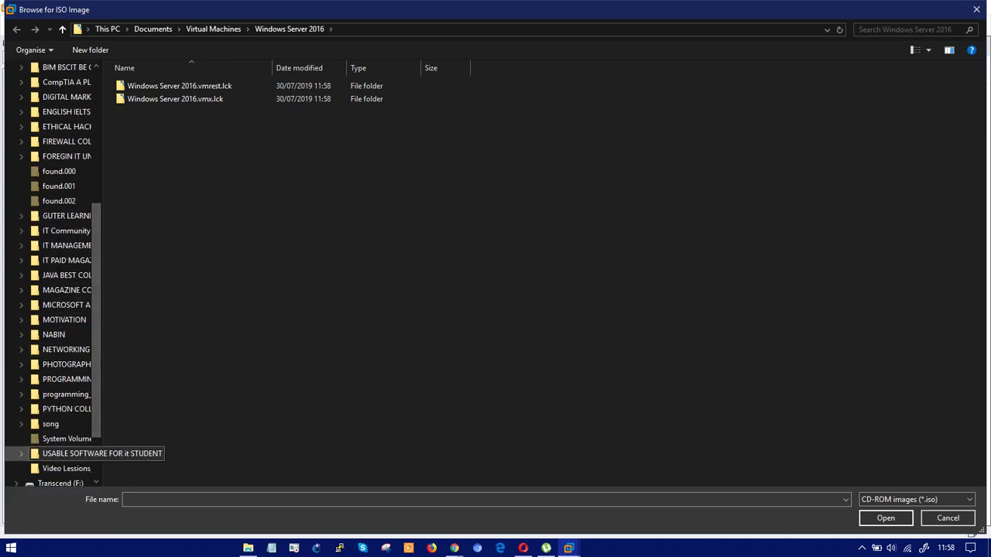
click(66, 453)
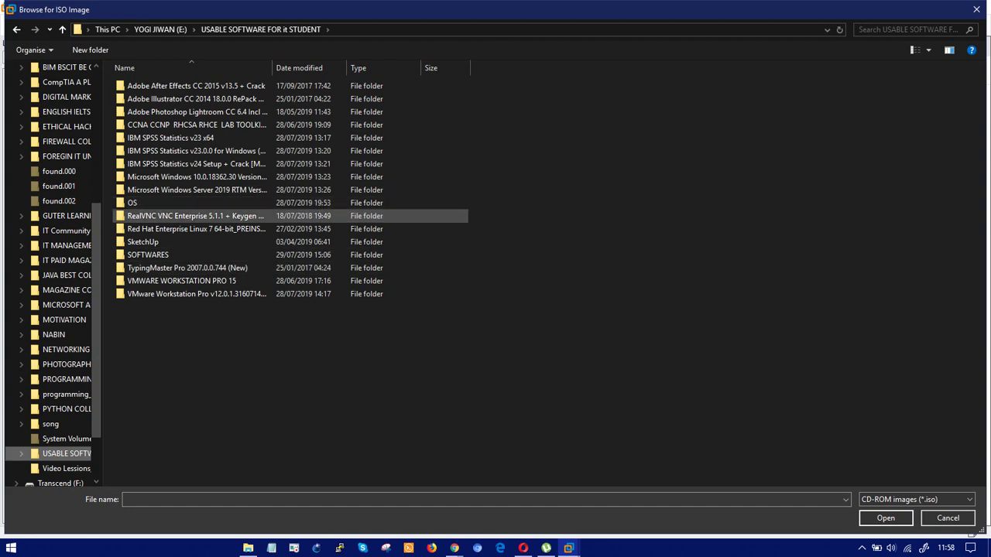
double_click(133, 203)
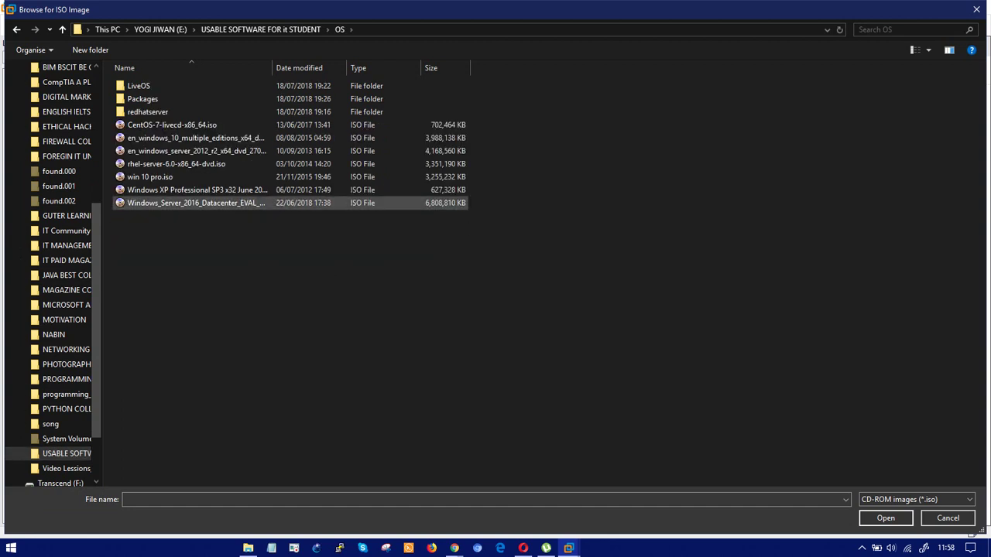
click(195, 203)
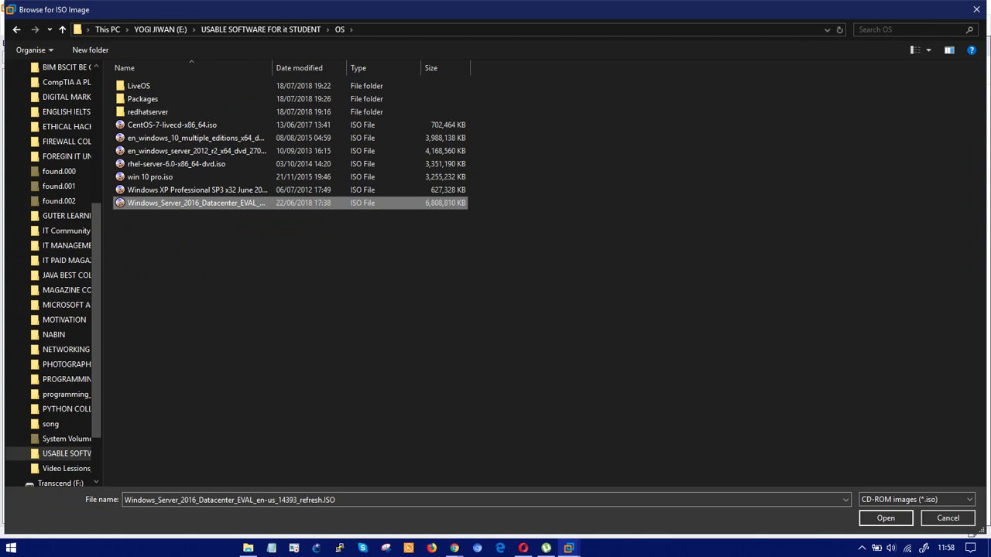
key(F2)
key(Escape)
key(F2)
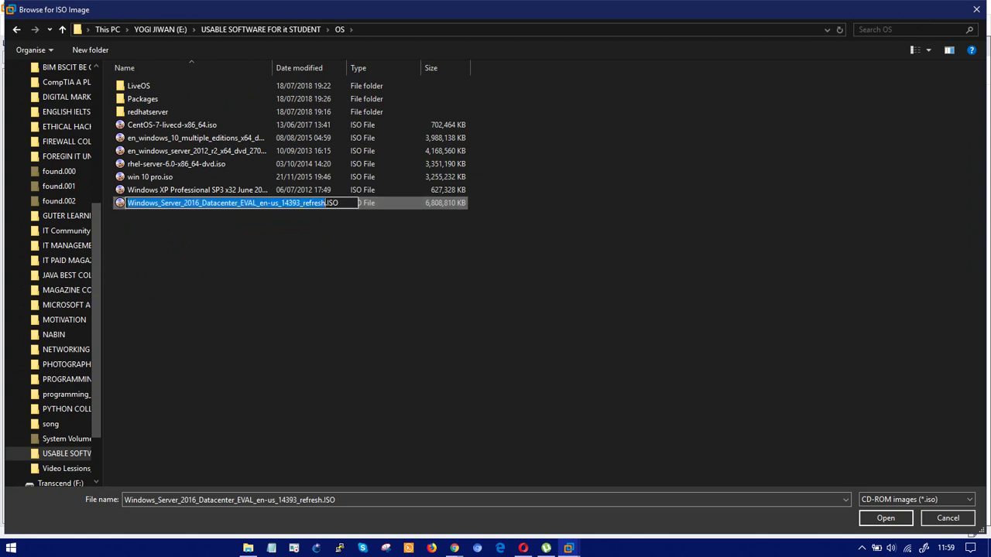
key(Return)
key(Return)
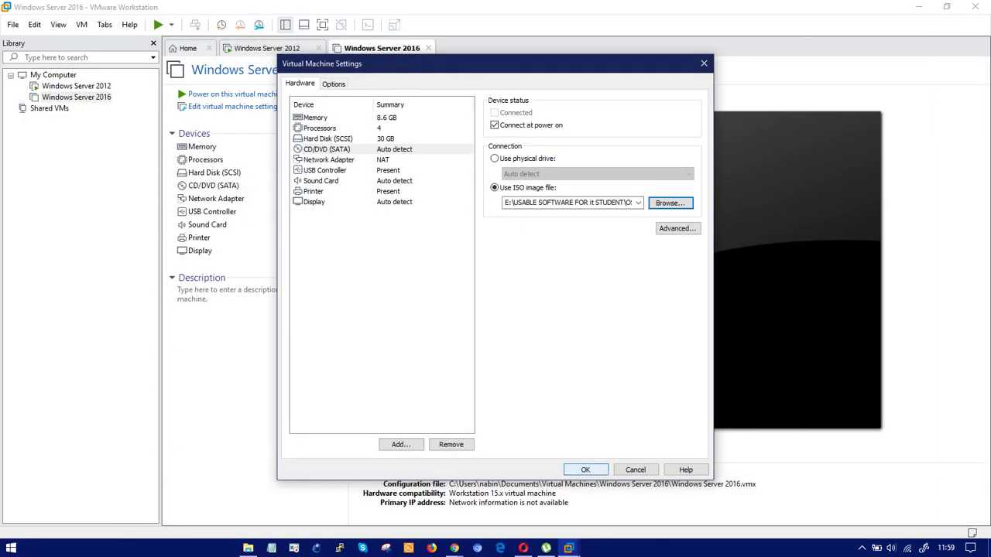
Save the CD/DVD setting, power on the VM, and dismiss the memory error
click(585, 470)
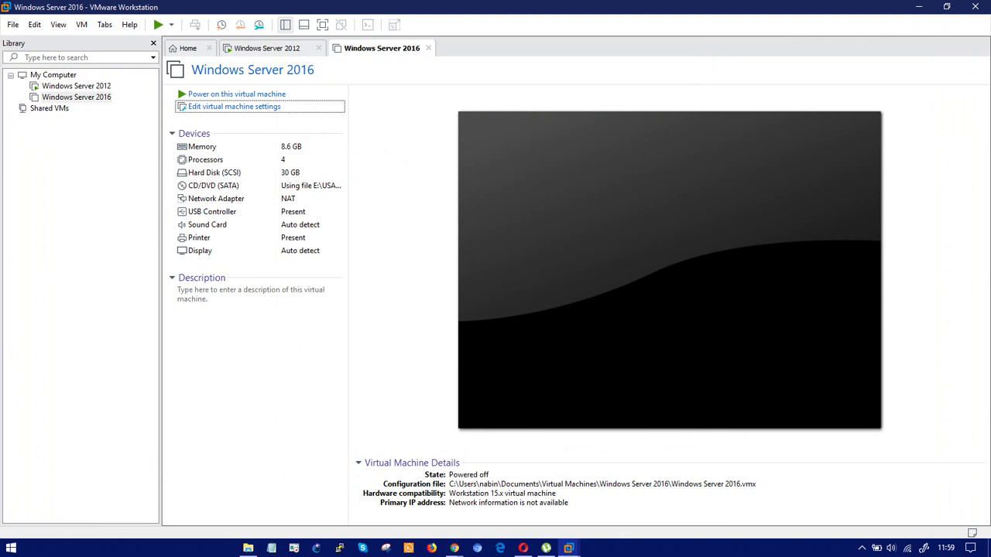
click(236, 93)
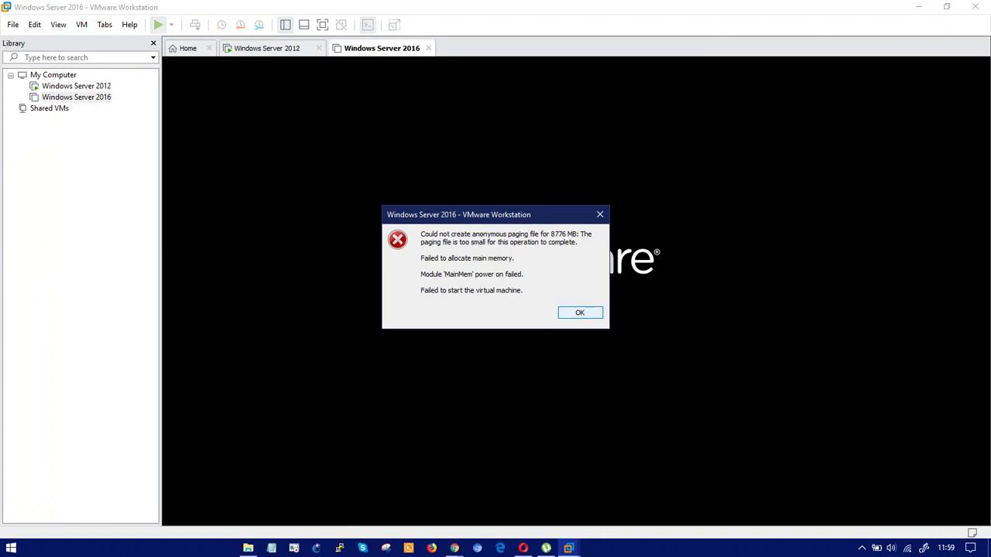
key(Return)
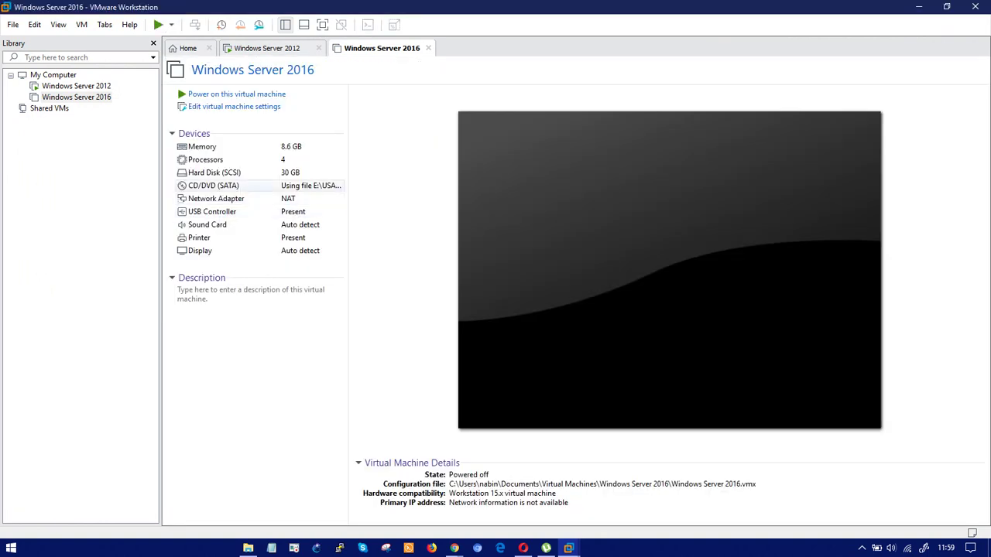
Lower the VM's memory to 4392 MB in its settings
key(Tab)
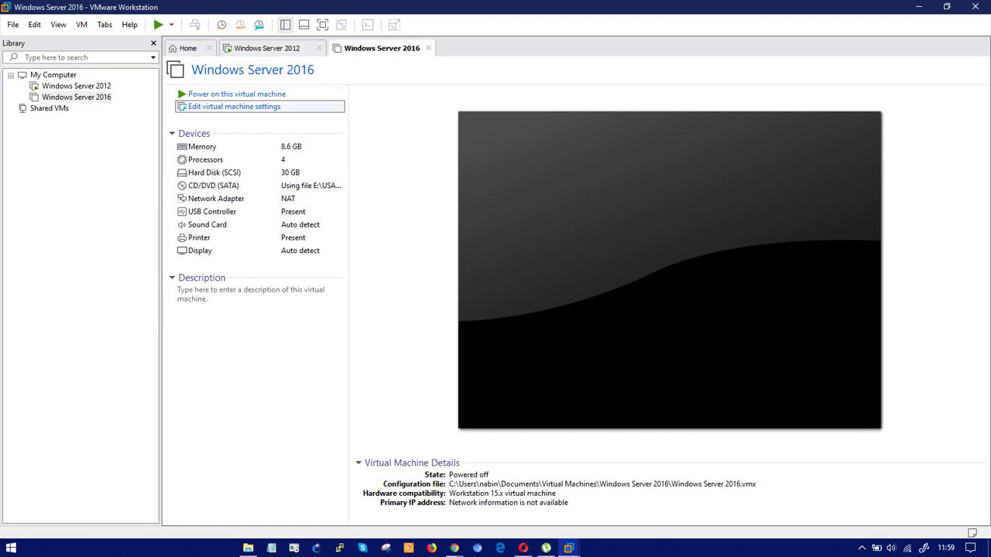
key(Return)
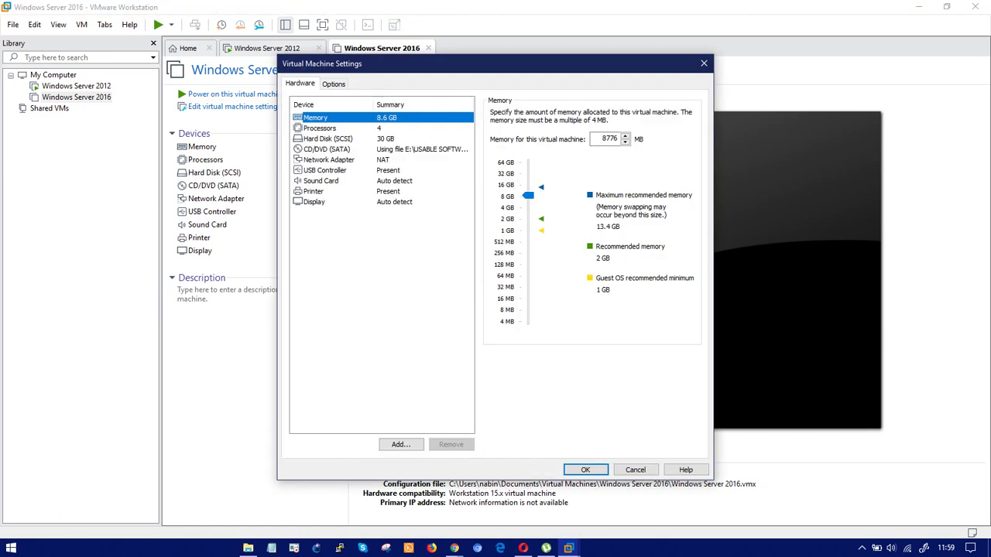
click(528, 208)
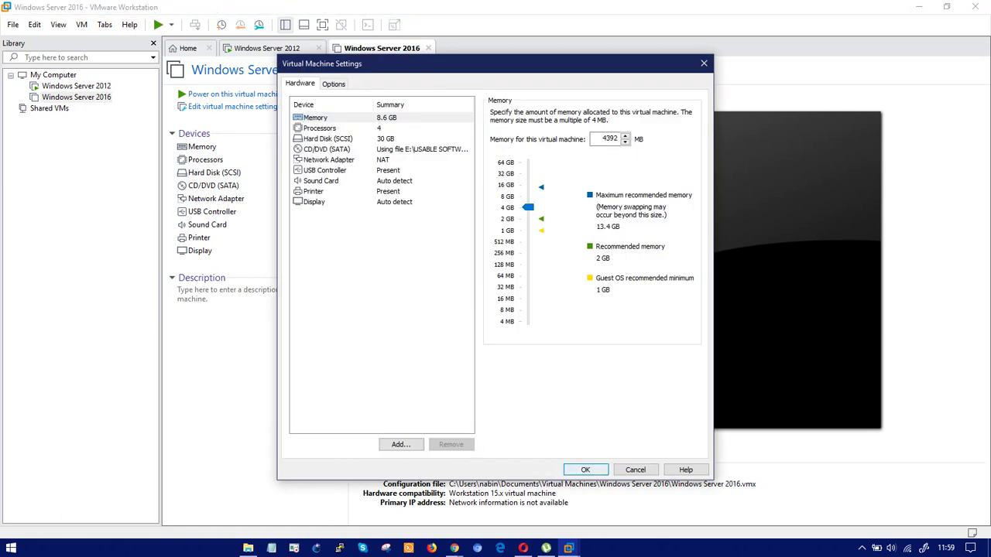
click(585, 469)
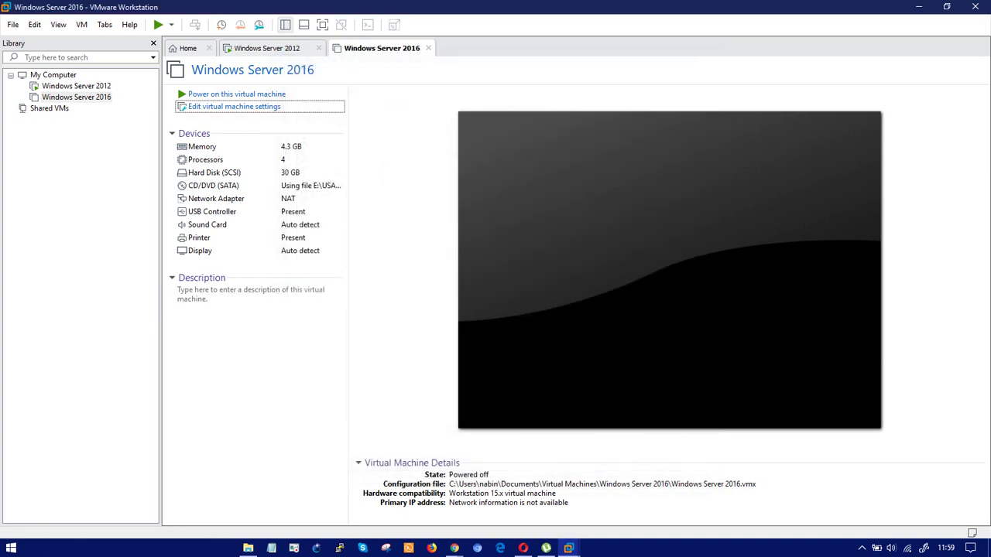
Power on the VM and press a key to boot from the installation disc
click(236, 94)
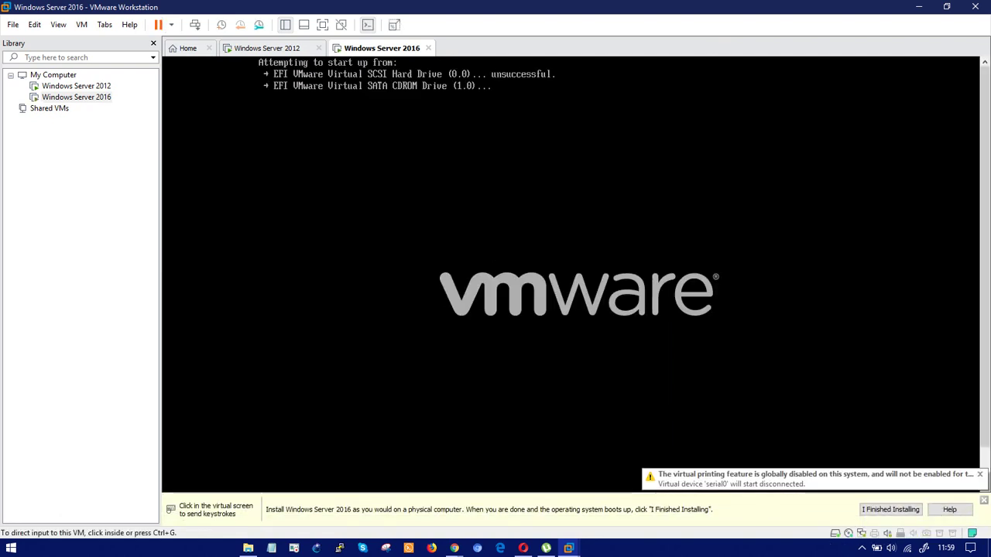
key(ctrl+g)
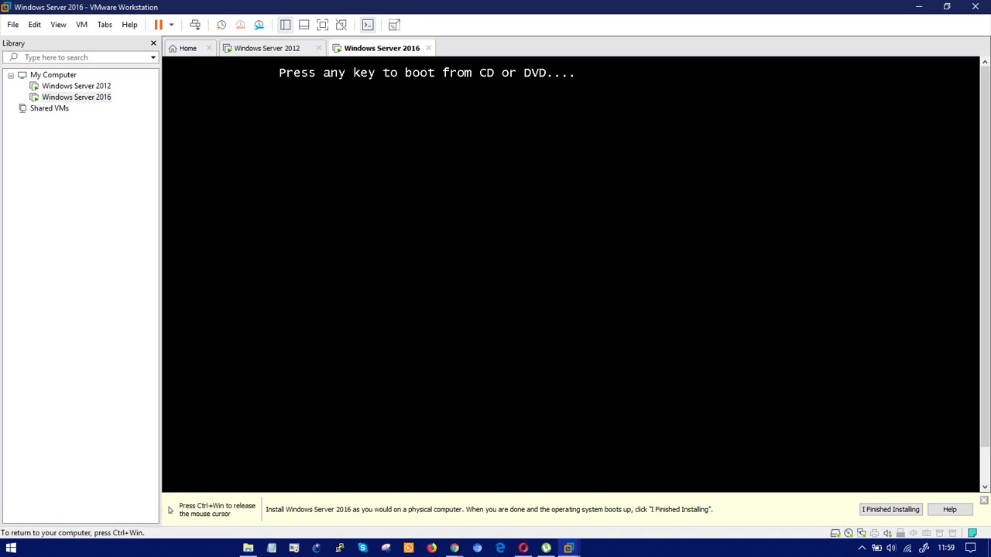
key(Return)
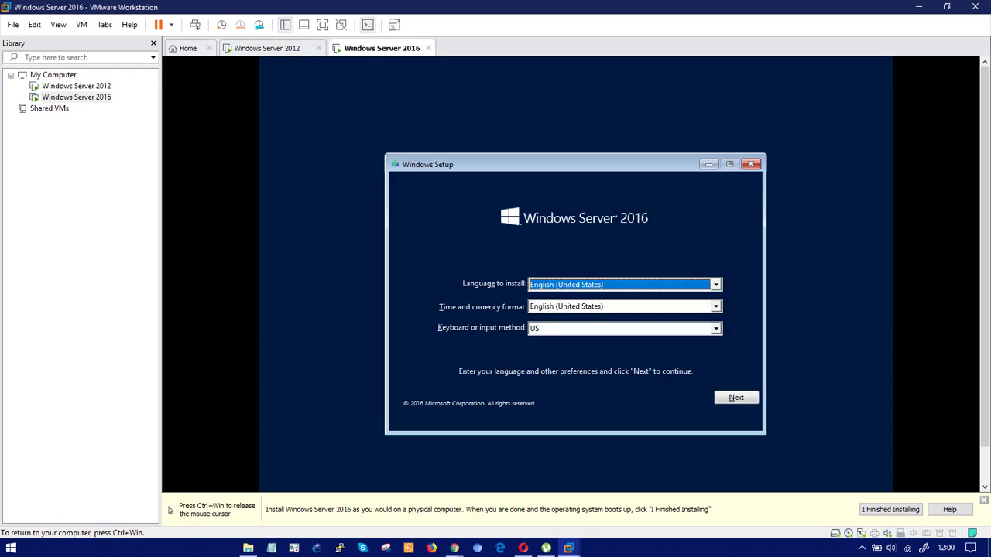
Keep the default language and keyboard choices and start Install now
key(Return)
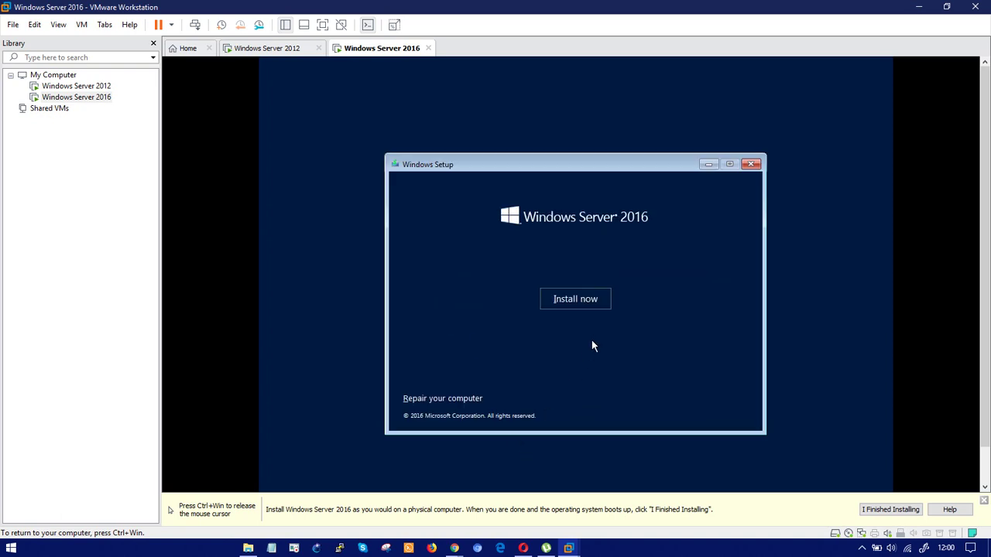
click(591, 302)
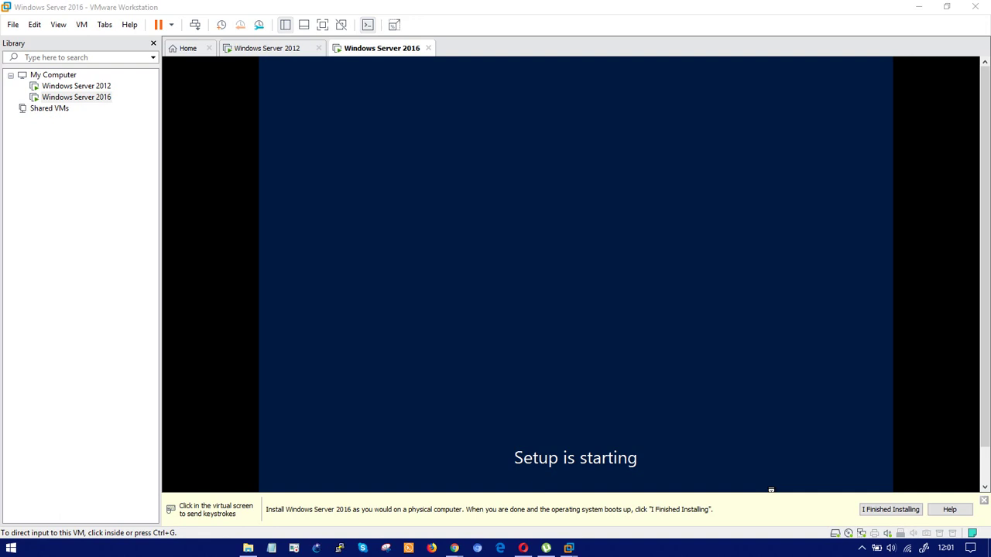
Capture input into the VM while setup starts
click(715, 331)
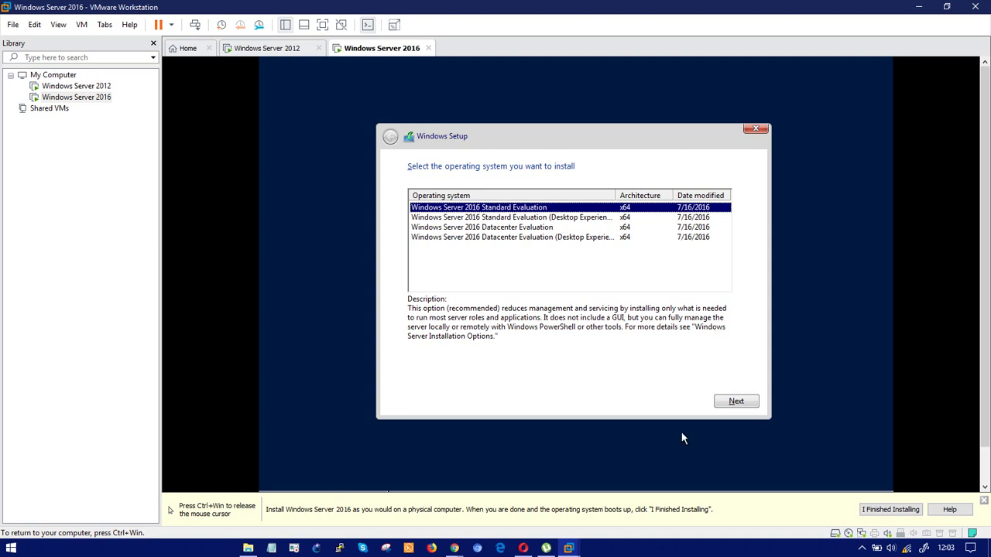
Select the Windows Server 2016 Datacenter Evaluation (Desktop Experience) edition
key(ctrl+super)
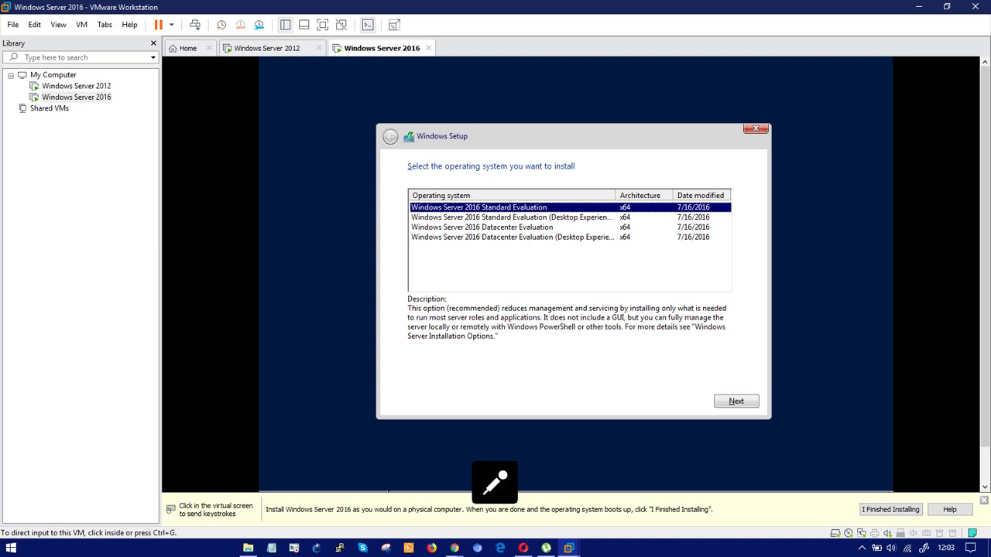
key(ctrl+g)
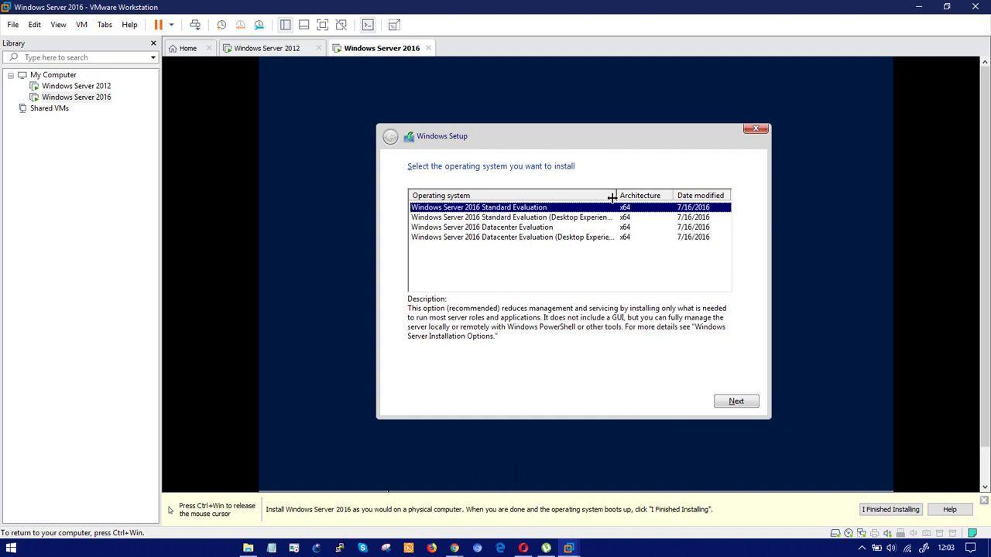
drag(611, 198, 685, 194)
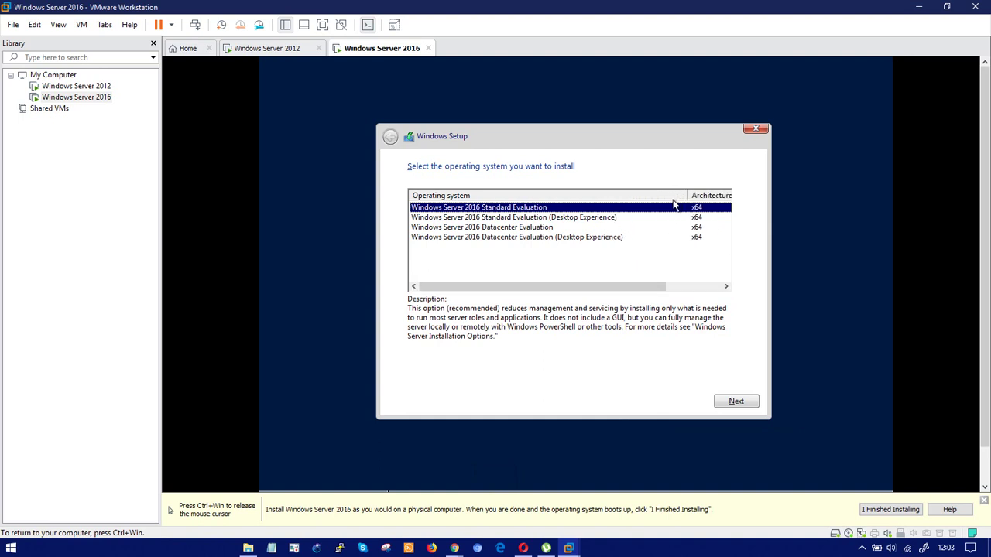
click(582, 238)
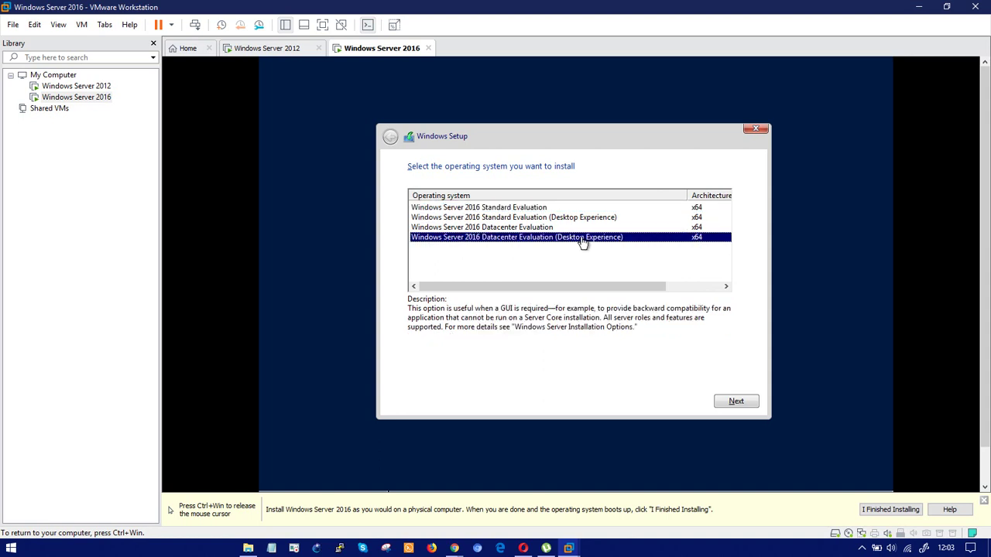
click(736, 400)
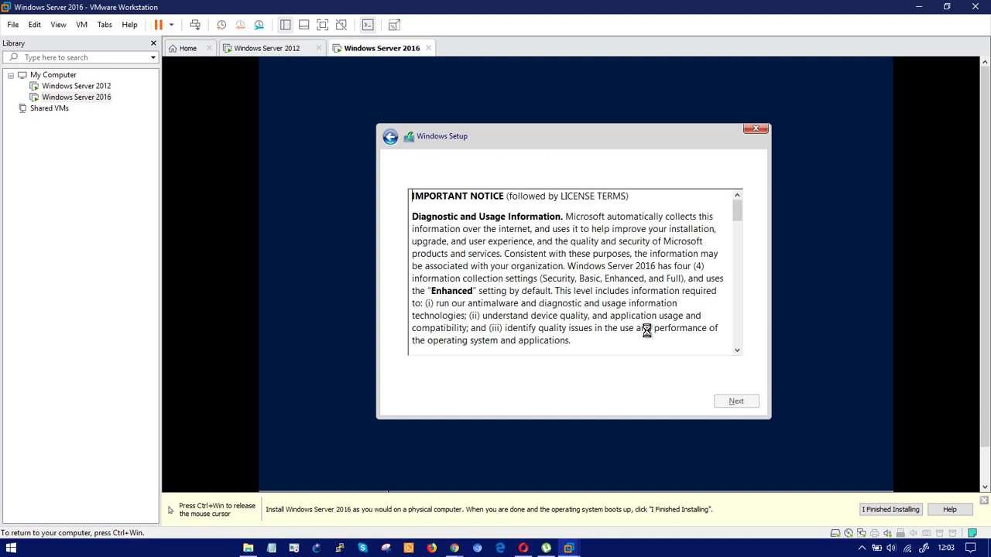
Accept the license terms and choose Custom: Install Windows only
click(490, 372)
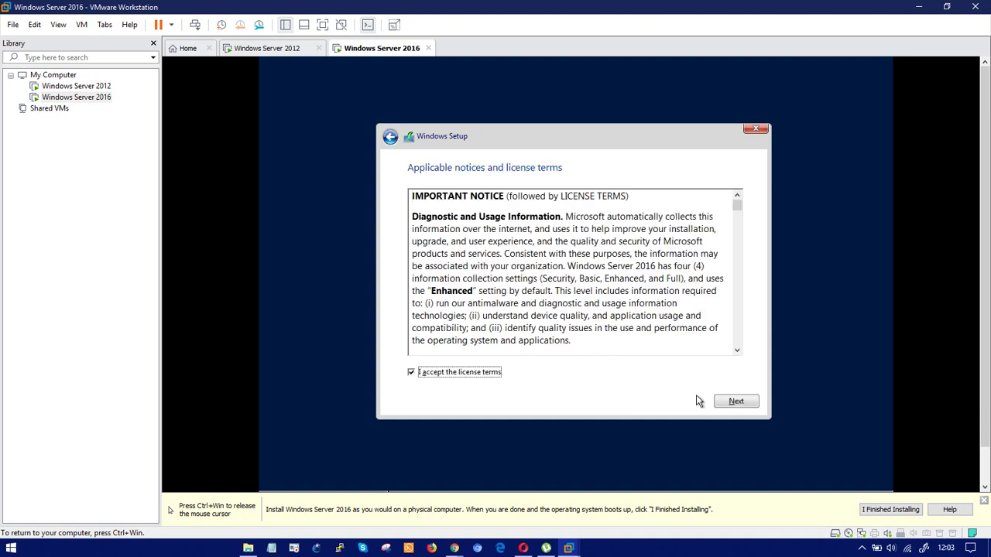
click(732, 401)
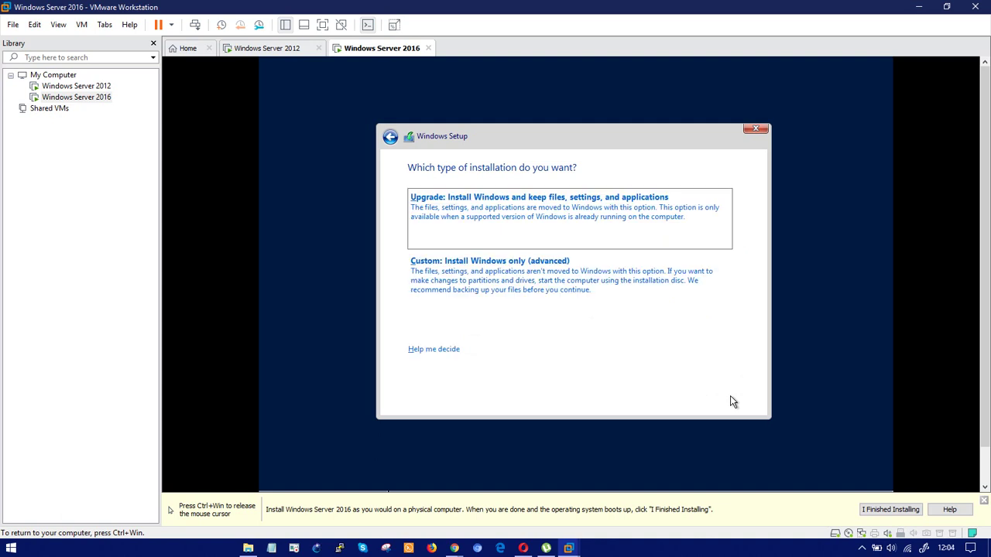
click(620, 308)
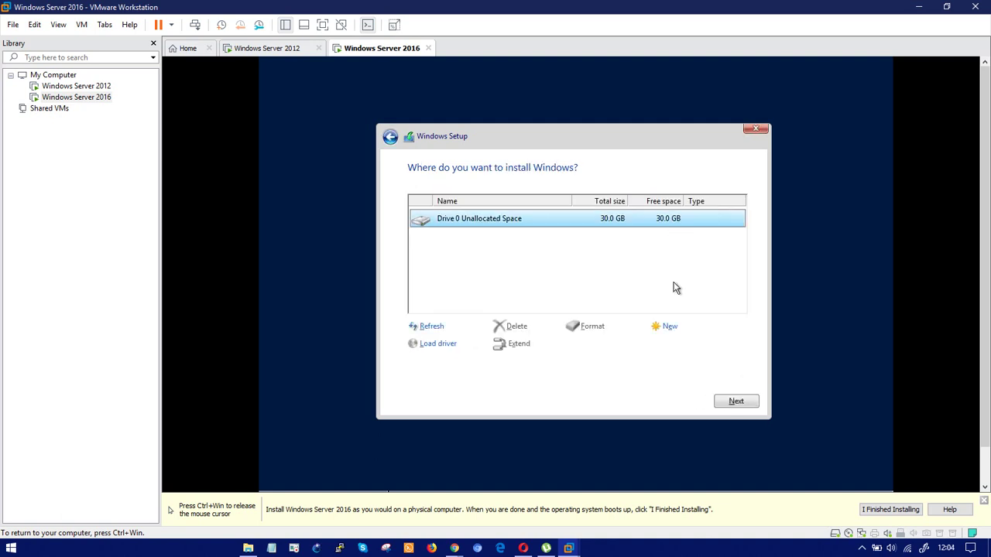
Create a 30720 MB partition on Drive 0, allowing the extra system partitions
click(668, 326)
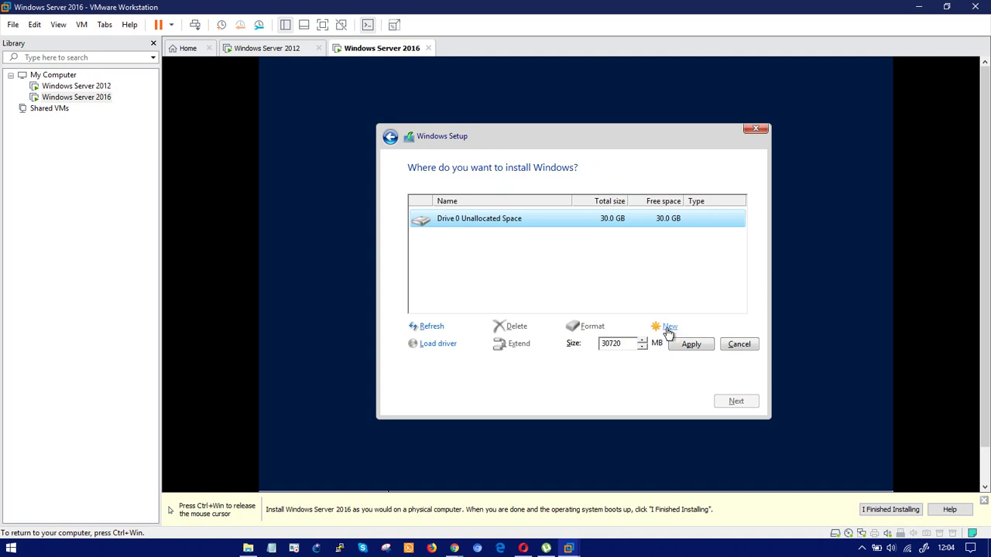
click(682, 345)
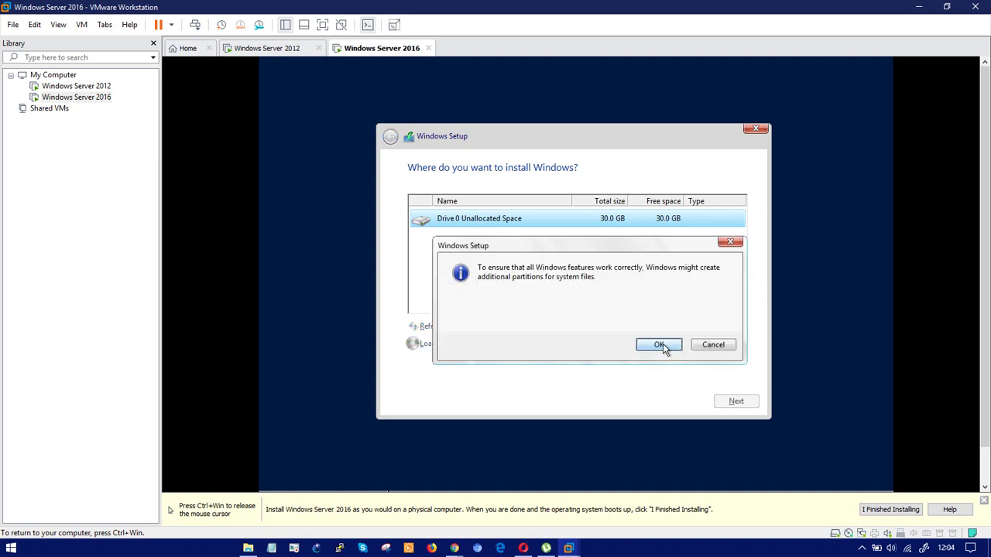
click(661, 346)
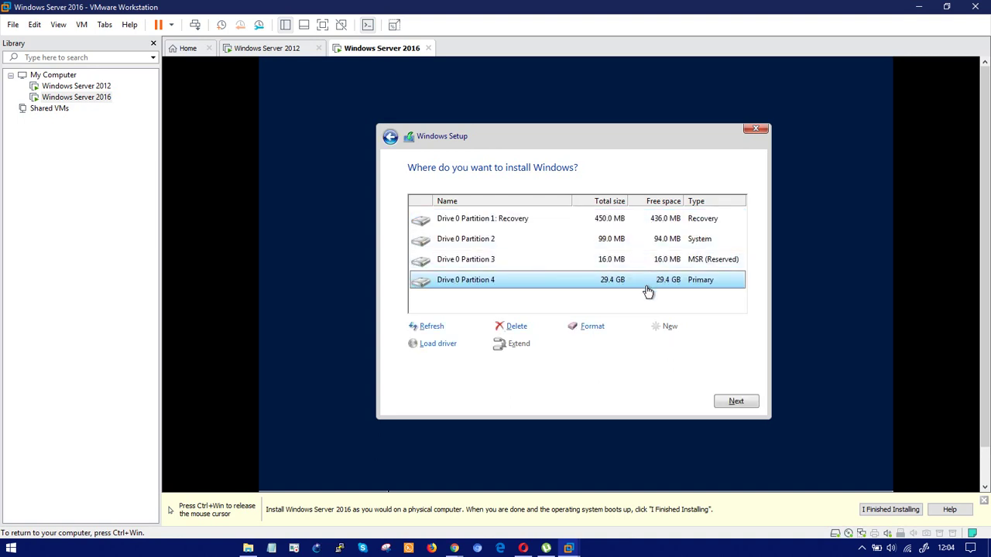
Format the primary, Recovery and Partition 2 partitions on Drive 0
click(596, 328)
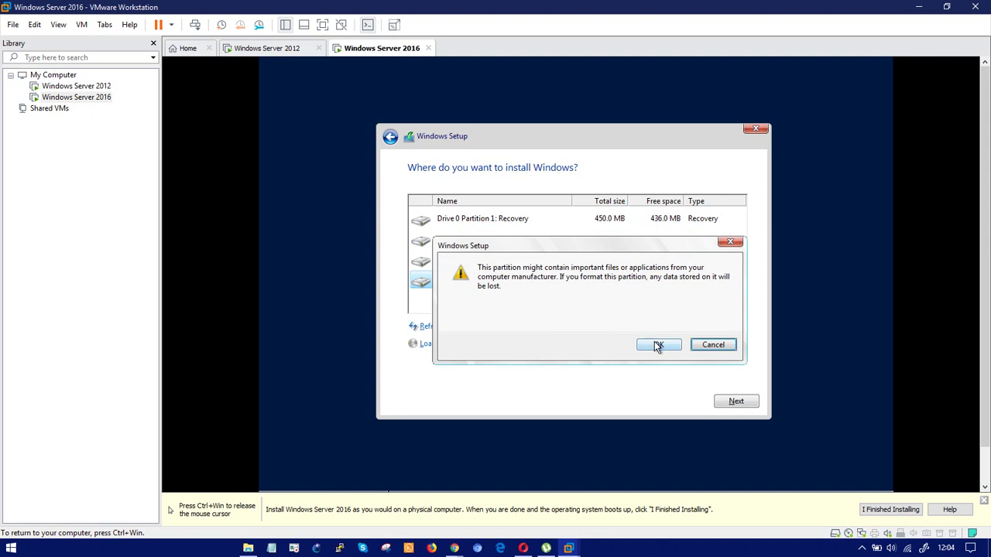
click(655, 343)
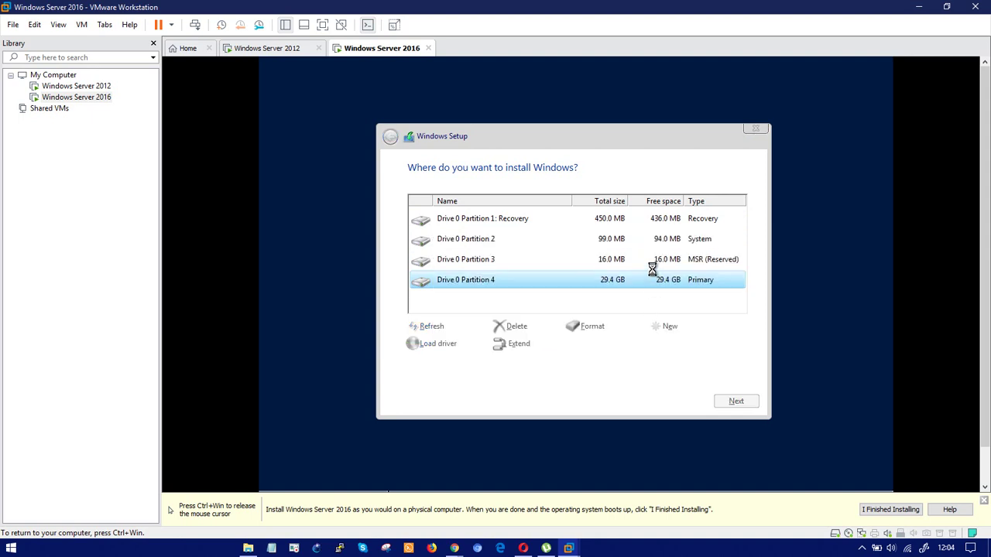
click(639, 223)
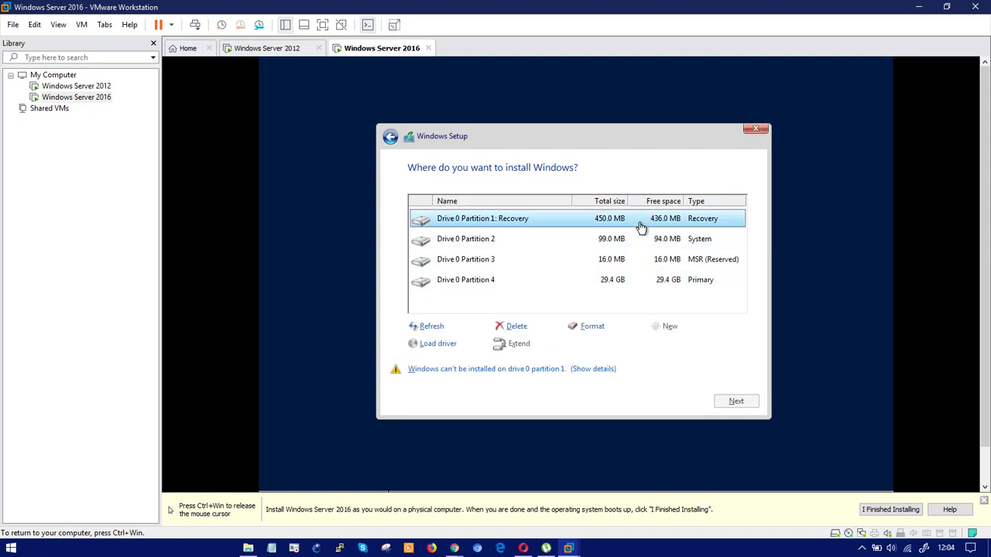
click(593, 330)
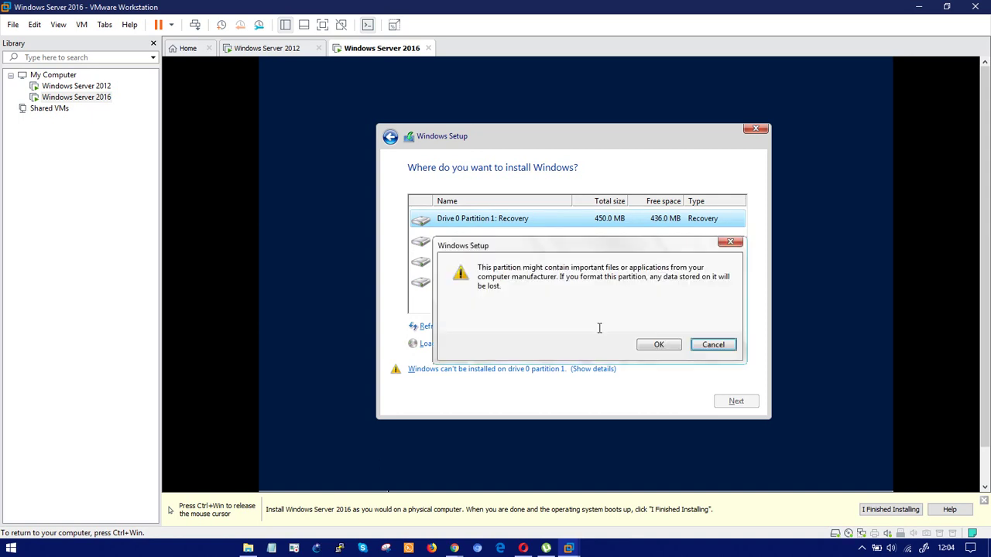
click(651, 346)
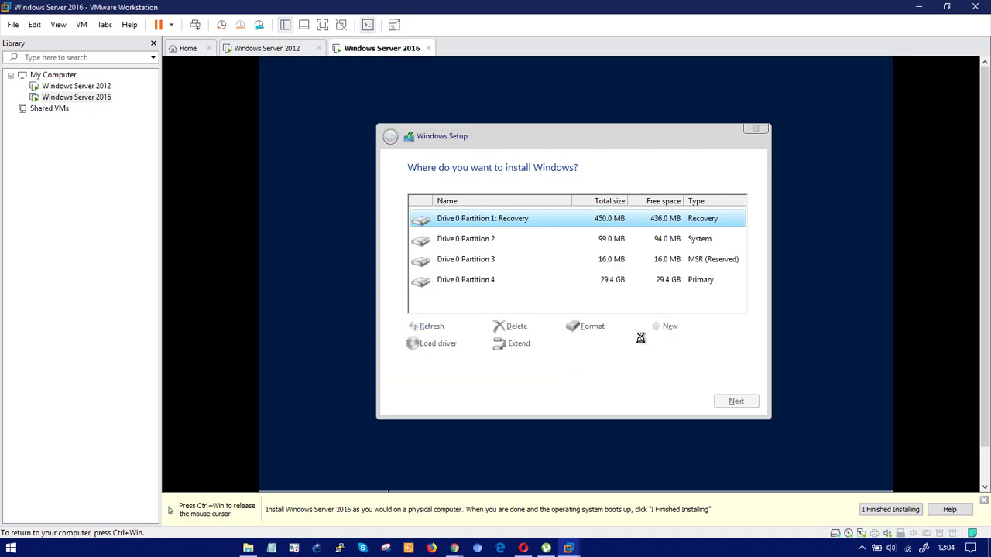
click(627, 243)
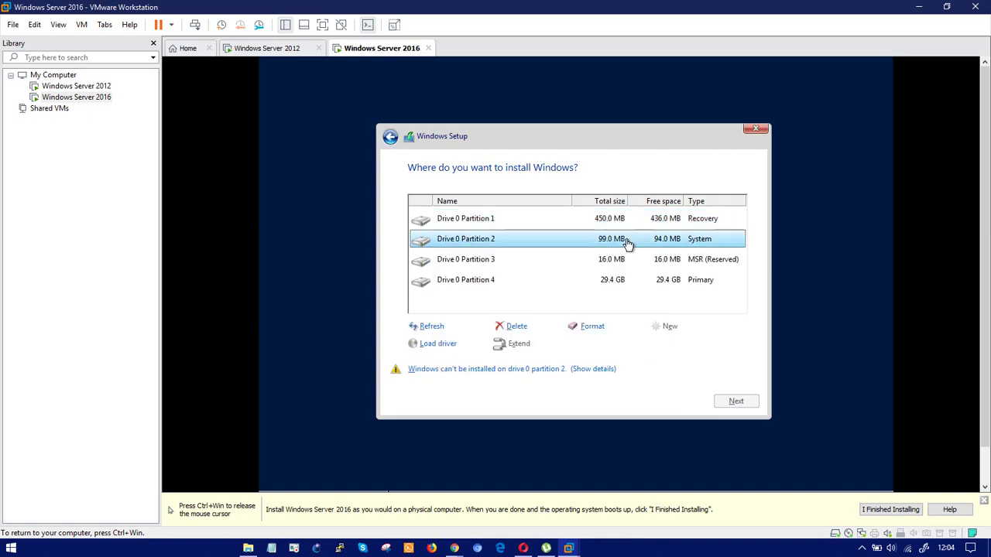
click(591, 327)
click(651, 348)
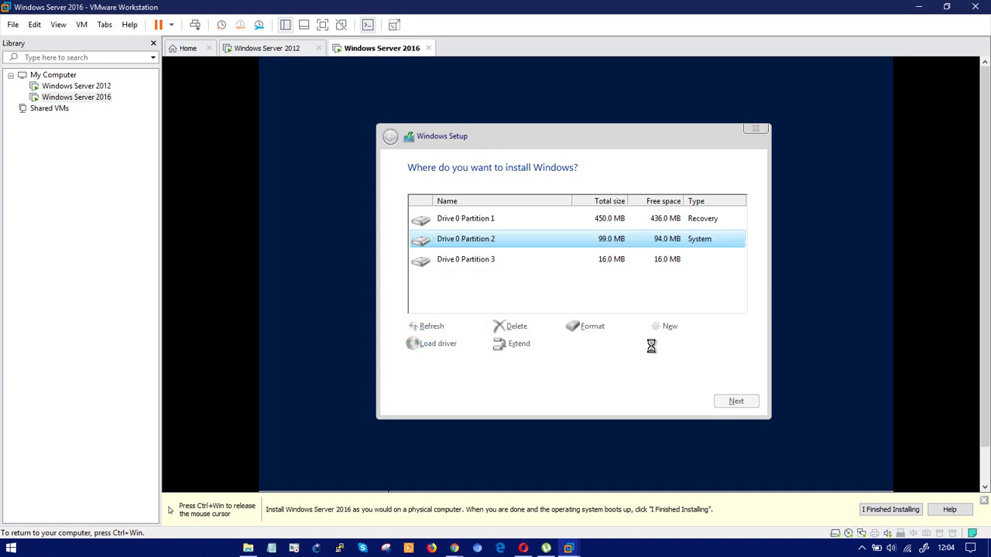
Format Drive 0 Partition 4 and start installing Windows onto it
click(628, 261)
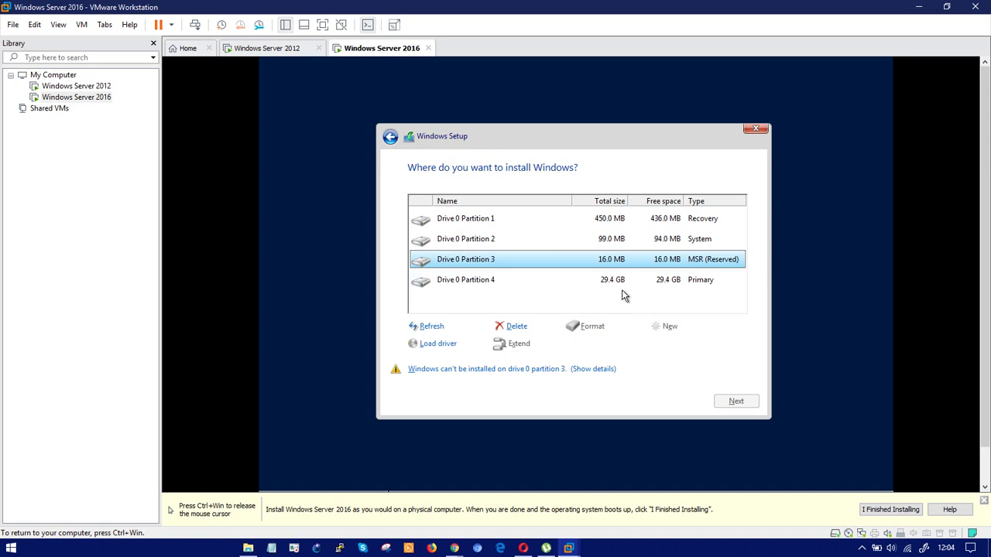
click(624, 287)
click(604, 329)
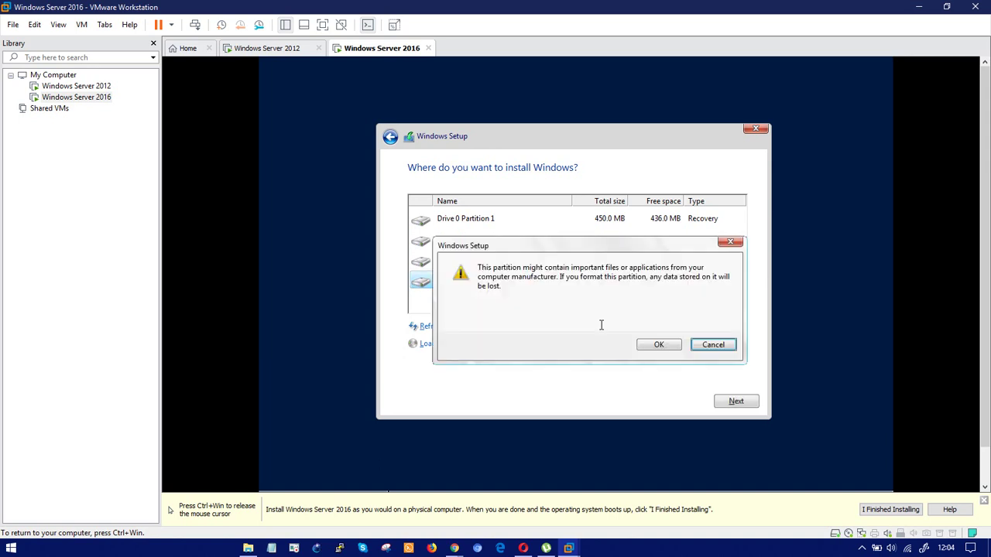
click(640, 344)
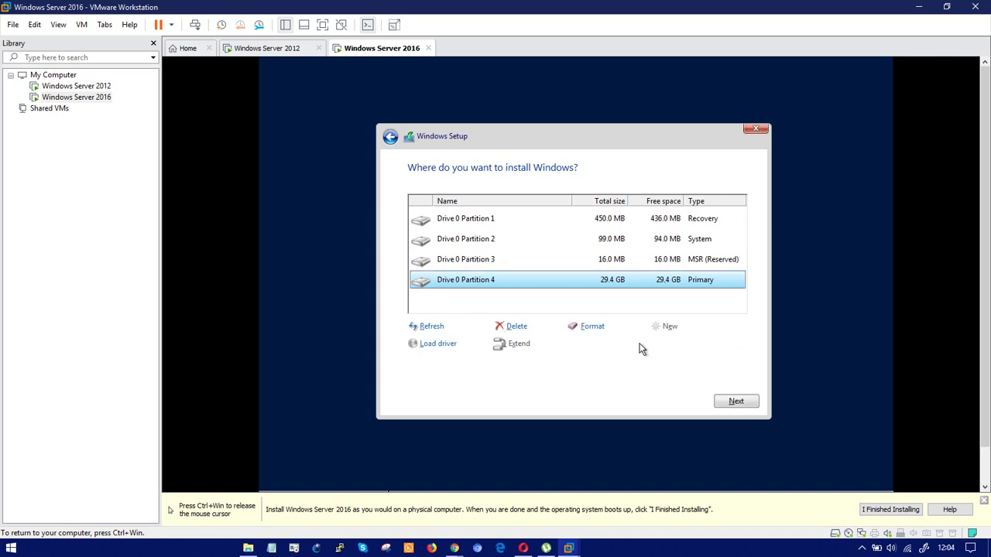
click(732, 402)
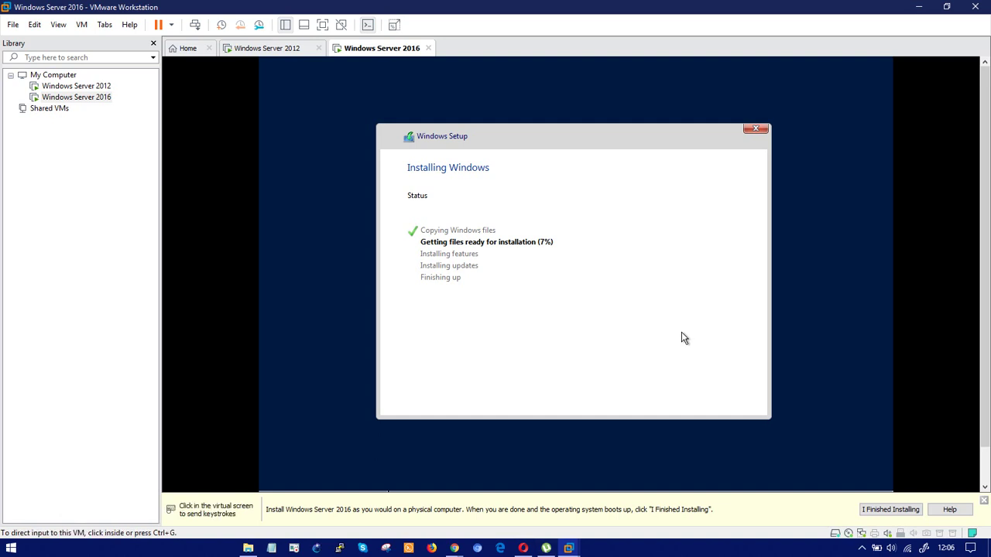
While Setup copies files, capture input into the VM, release it with Ctrl+Win, and show the hidden tray icons
mouse_move(546, 548)
click(865, 291)
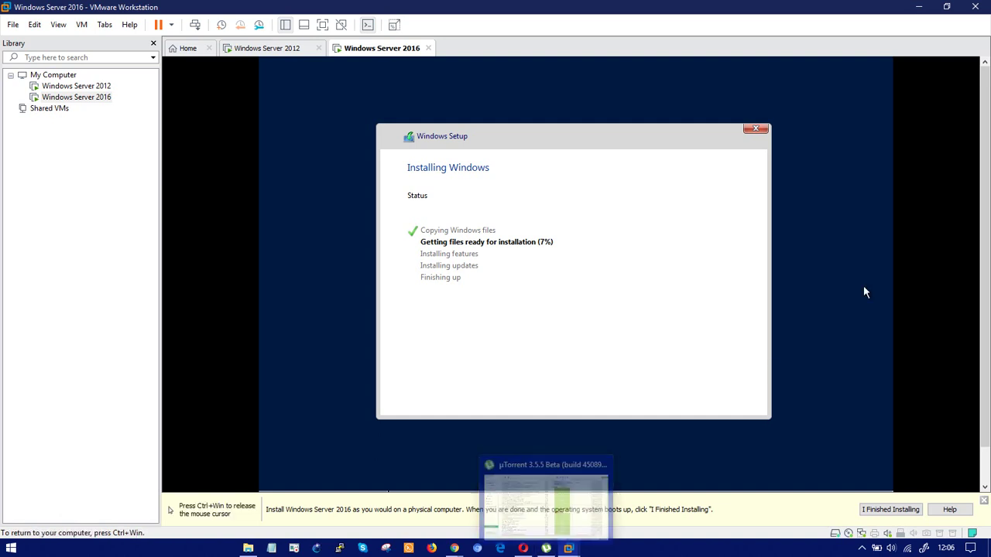
key(ctrl+super)
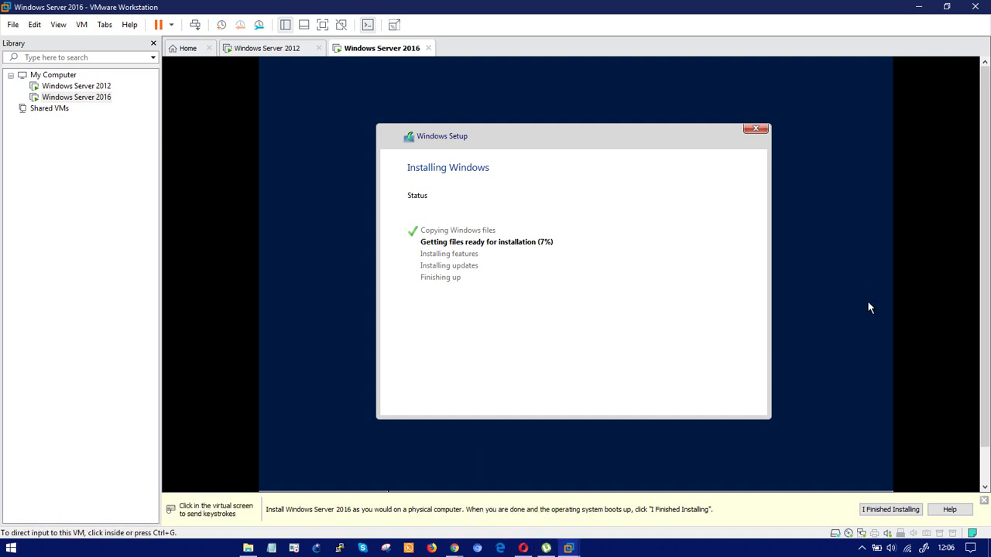
click(862, 548)
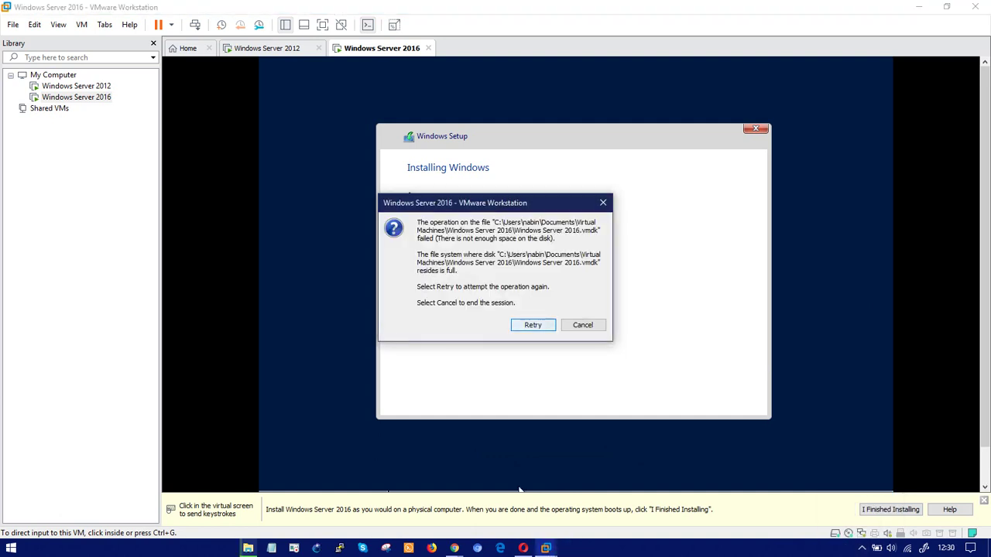
Retry the failed disk write in the disk-full dialog and give input back to the VM
key(Return)
key(Return)
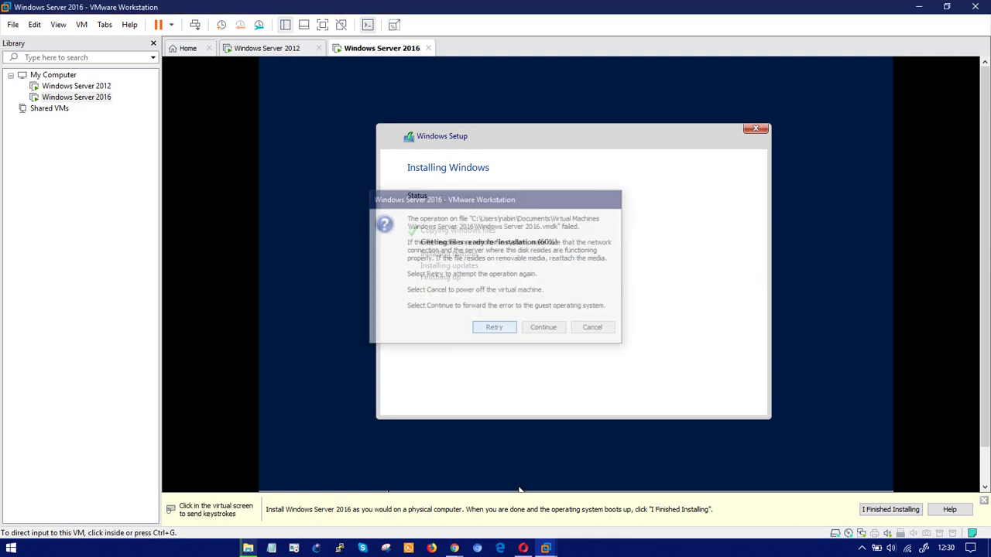
click(569, 337)
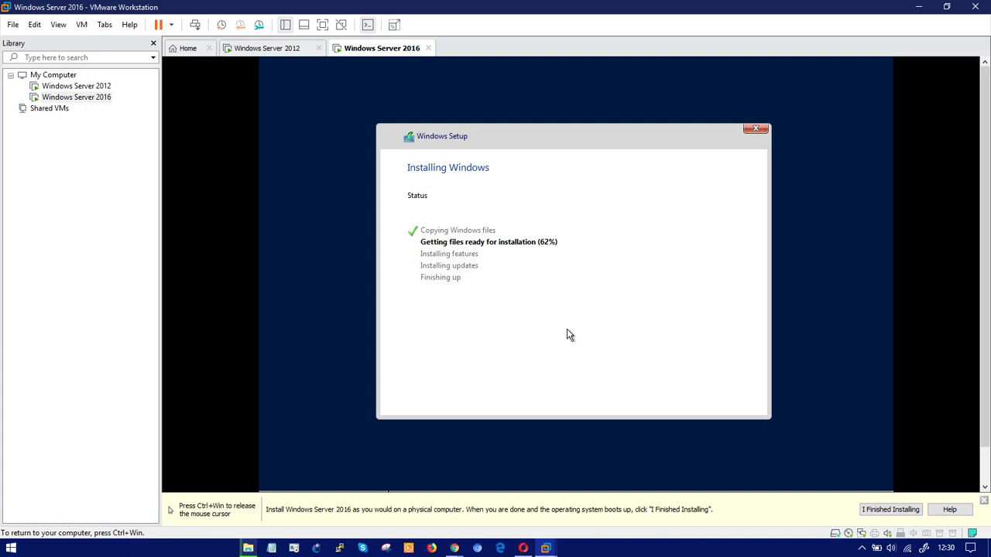
Release input from the Windows Server 2016 VM with Ctrl+Win and show the hidden tray icons
key(ctrl+super)
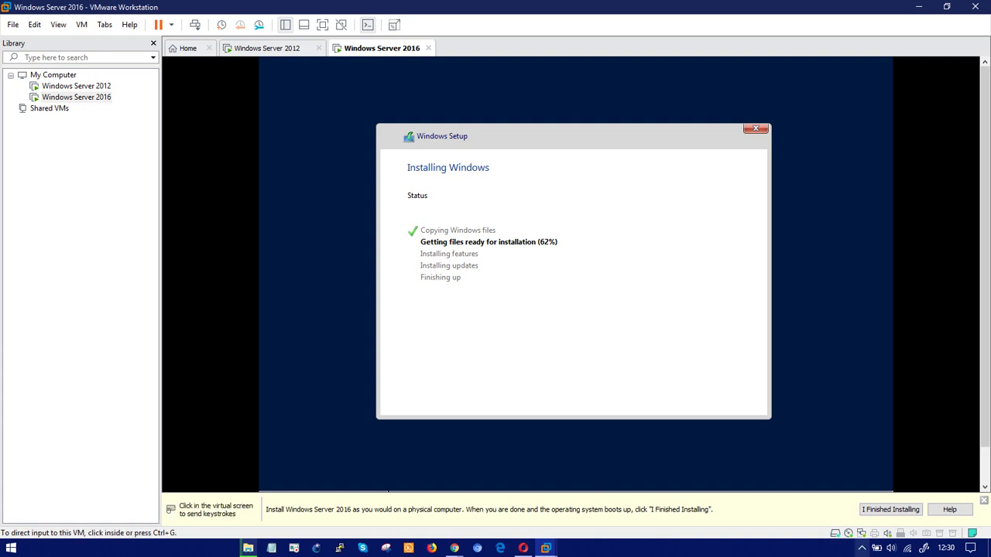
click(862, 548)
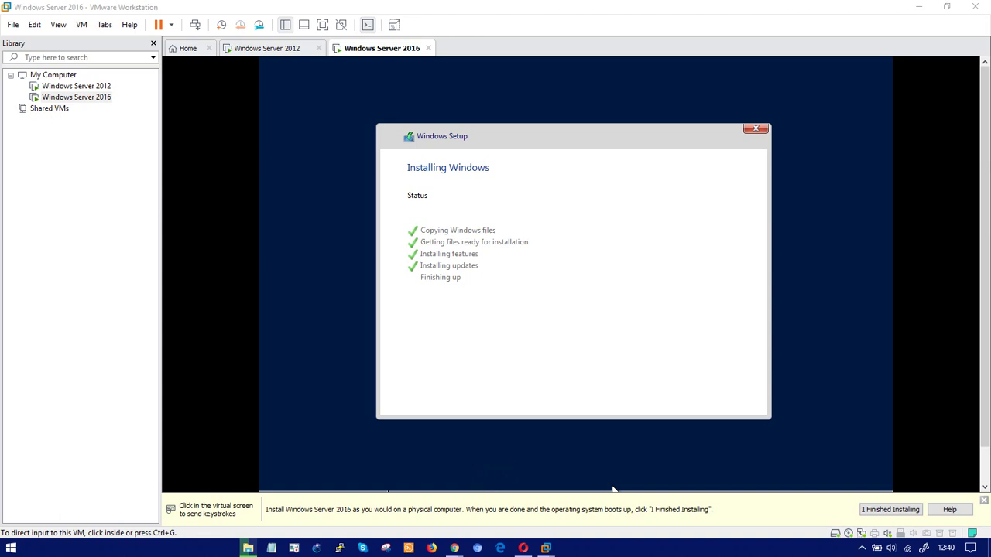
Give the VM input control while setup finishes, then return control to the host
click(612, 489)
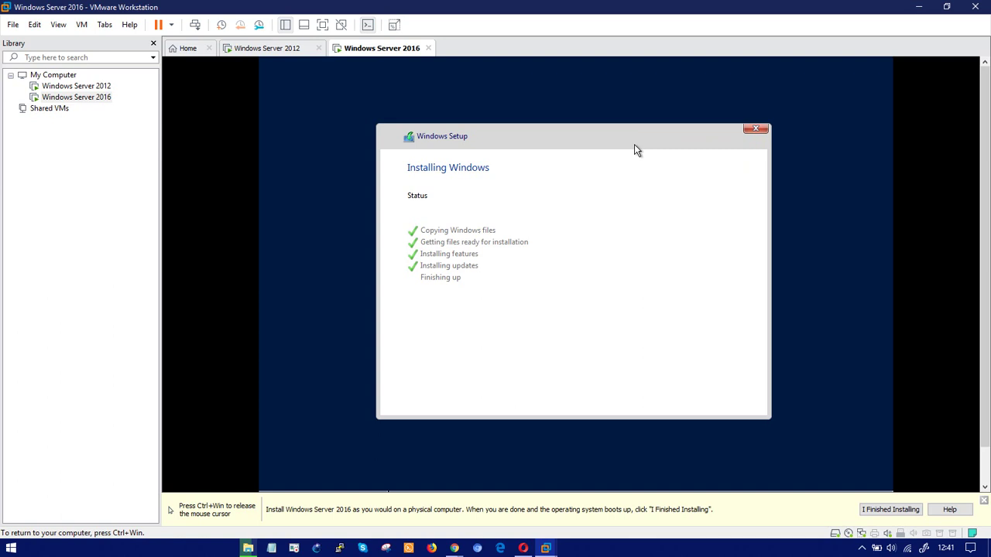
key(ctrl+super)
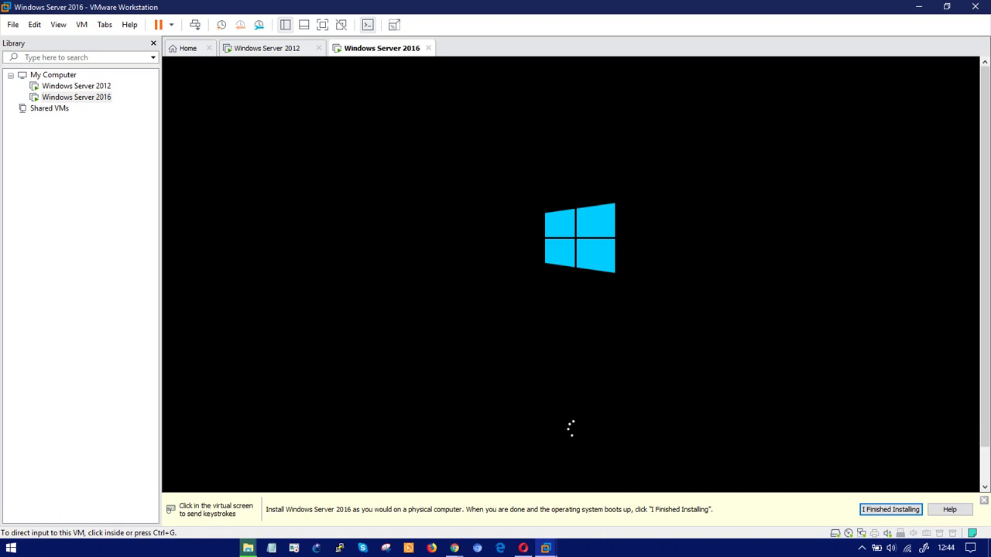
Switch to the Windows Server 2012 machine and wake it to its sign-in screen
right_click(95, 86)
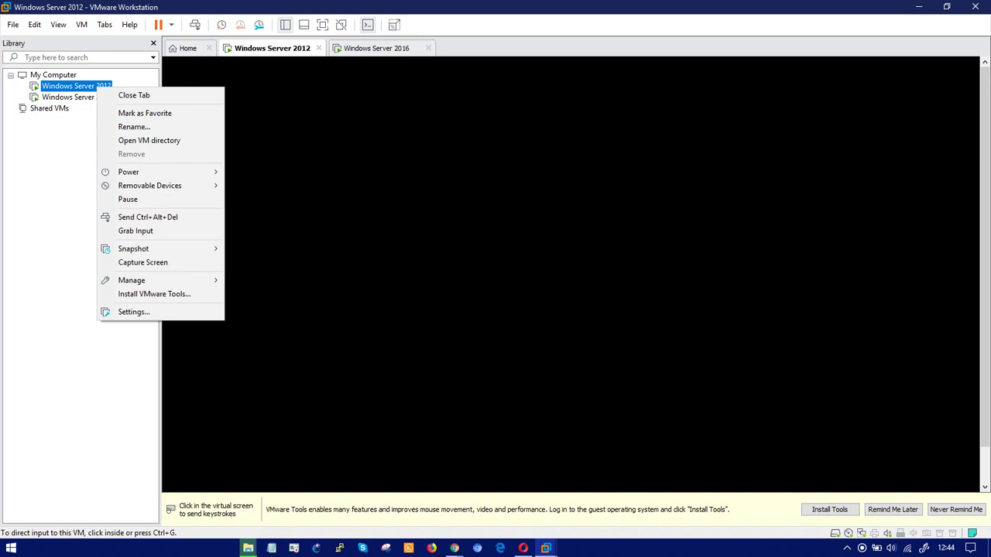
click(75, 97)
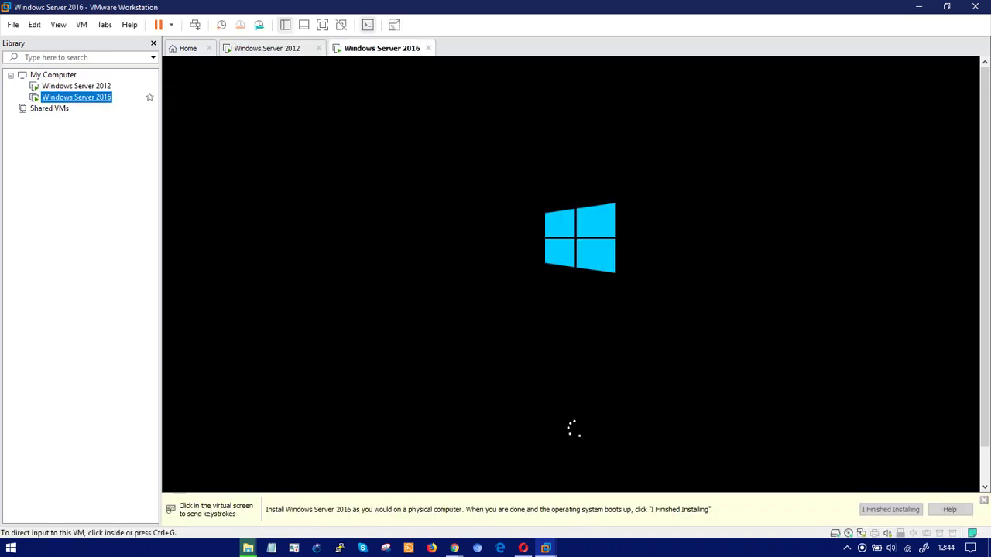
click(76, 86)
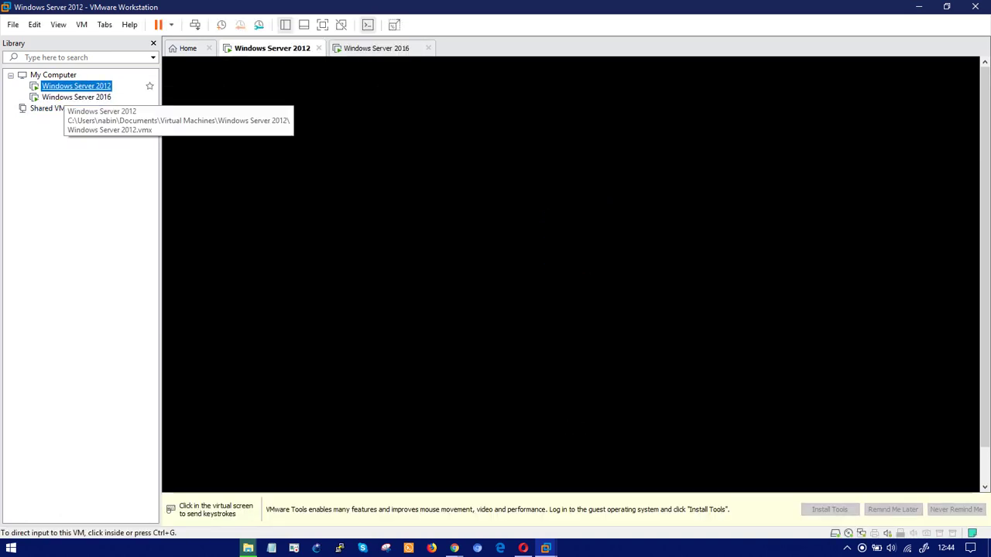
click(359, 243)
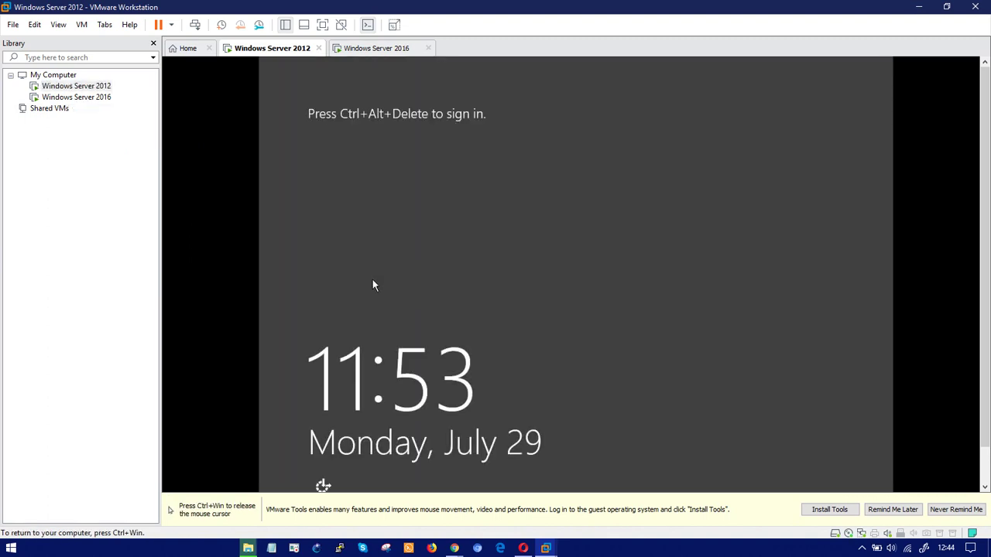
Send Ctrl+Alt+Del from the VM menu and sign in with the Administrator password
key(ctrl+super)
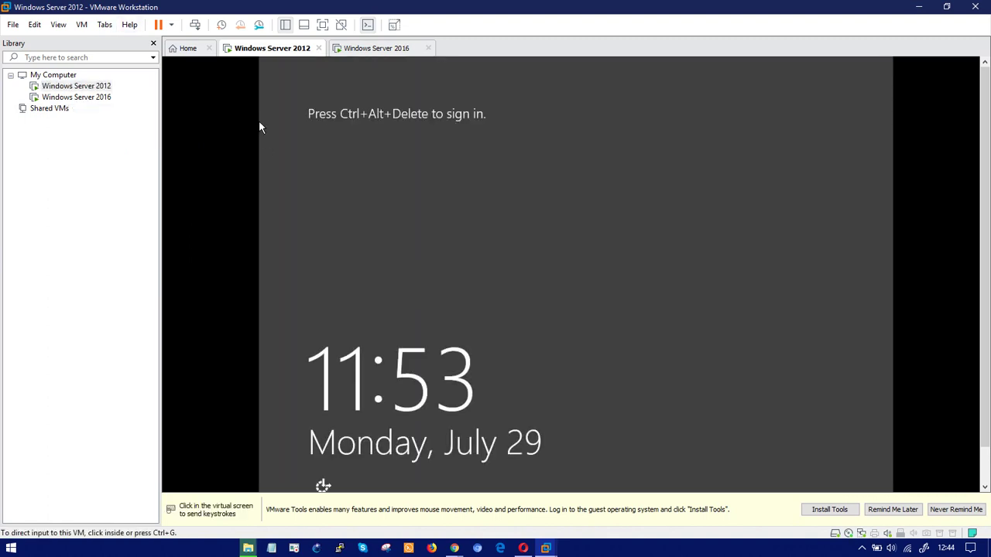
key(alt+v)
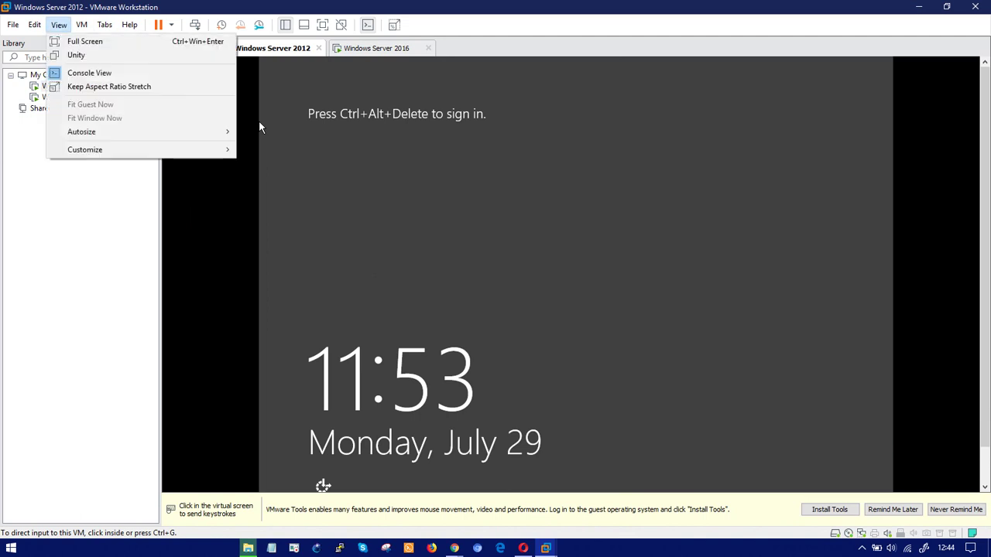
key(Right)
key(Down)
key(Down)
key(Down)
key(Down)
key(Return)
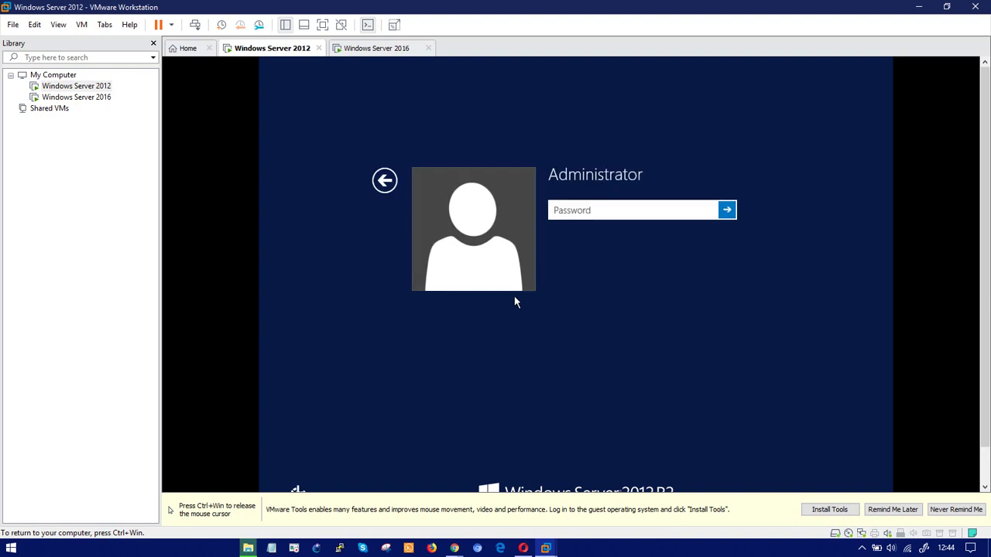
text(••••••••)
key(Return)
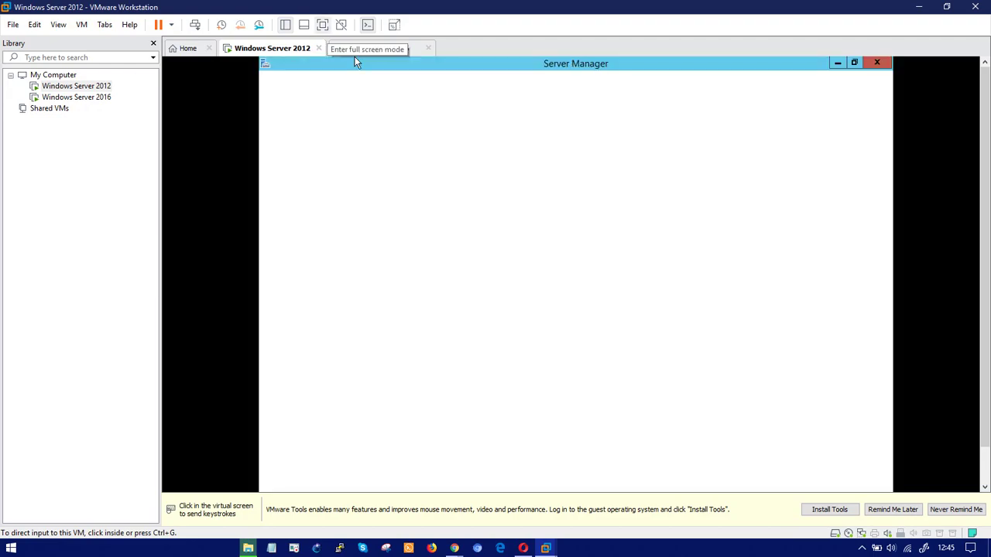
Switch the Windows Server 2012 VM to full screen and close Server Manager
click(323, 24)
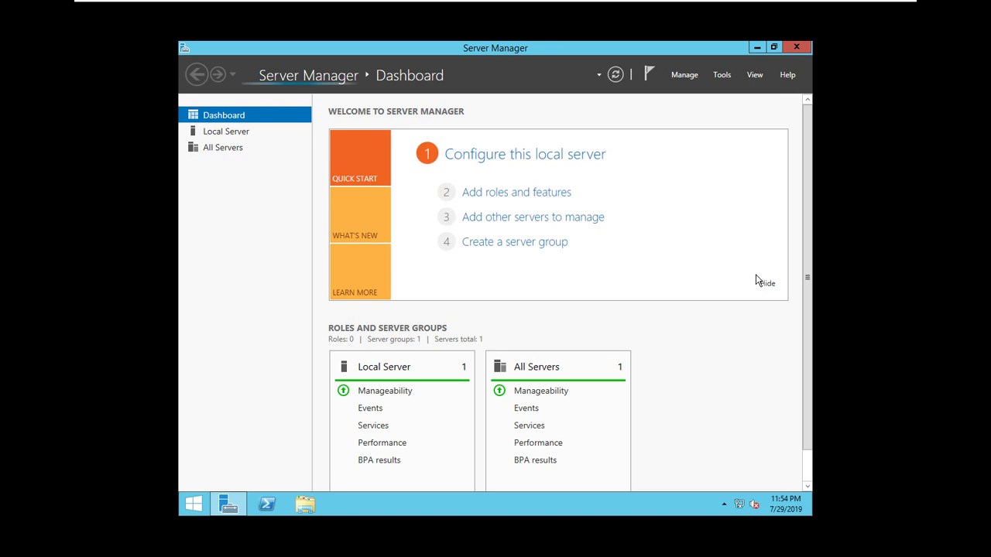
click(796, 47)
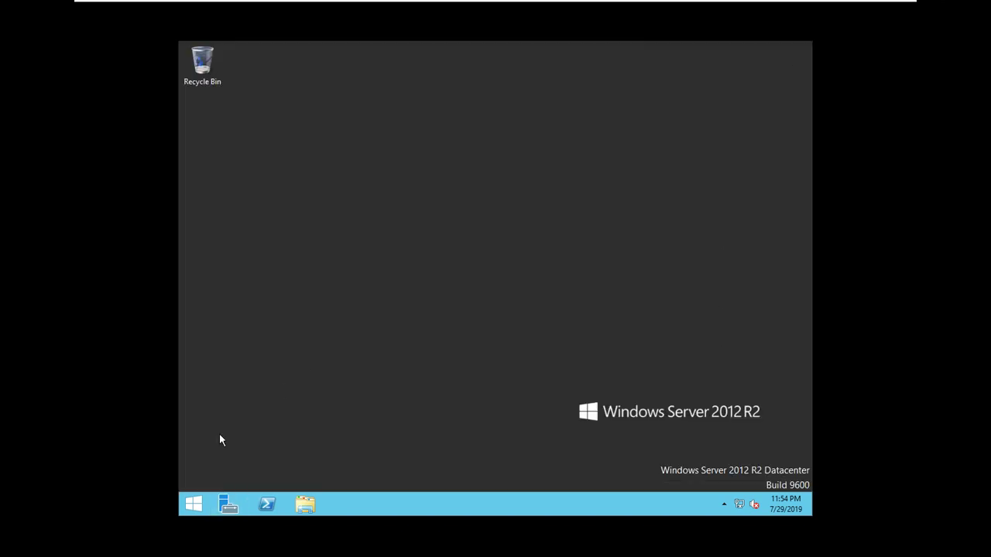
Shut down the Windows Server 2012 guest from the Start context menu, keeping Other (Unplanned) as the reason
right_click(194, 504)
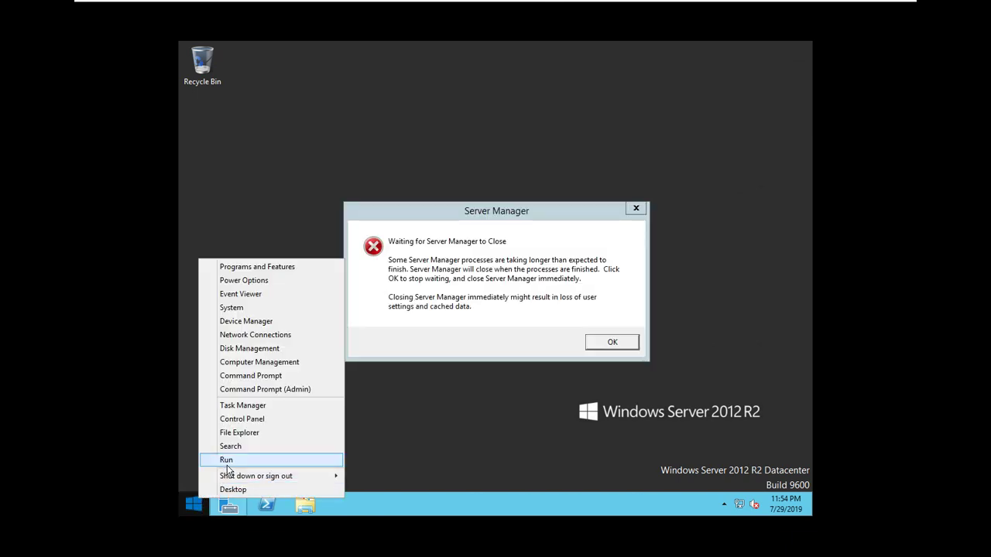
mouse_move(237, 480)
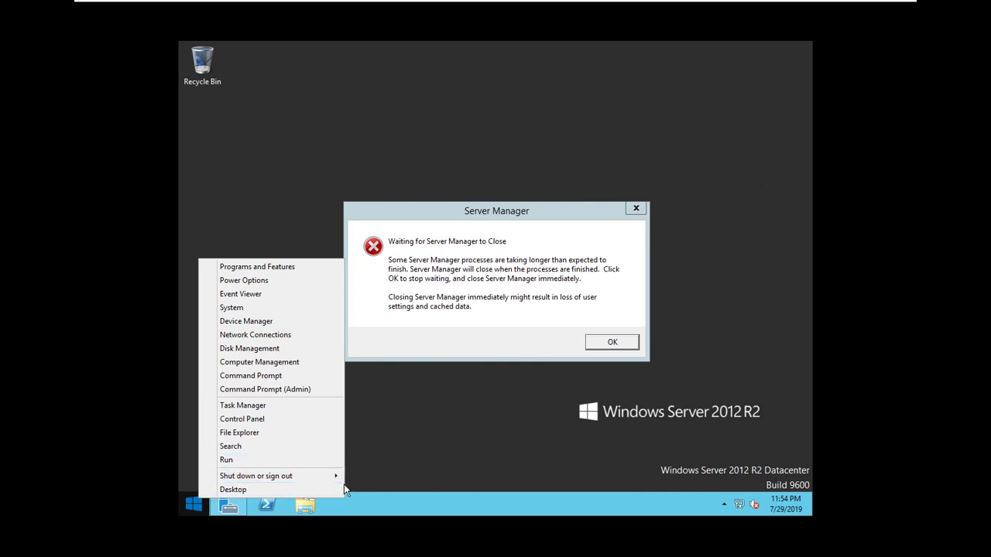
mouse_move(336, 479)
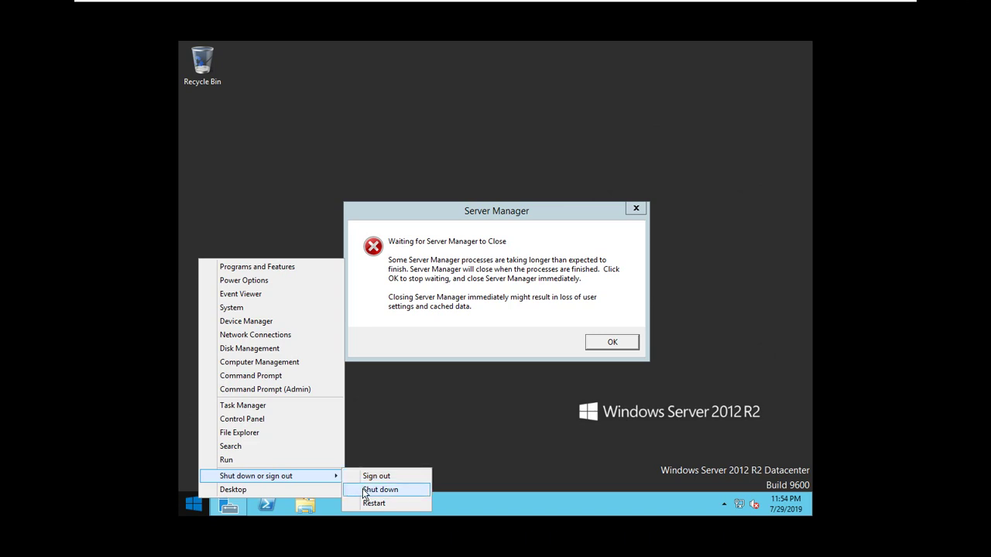
click(363, 492)
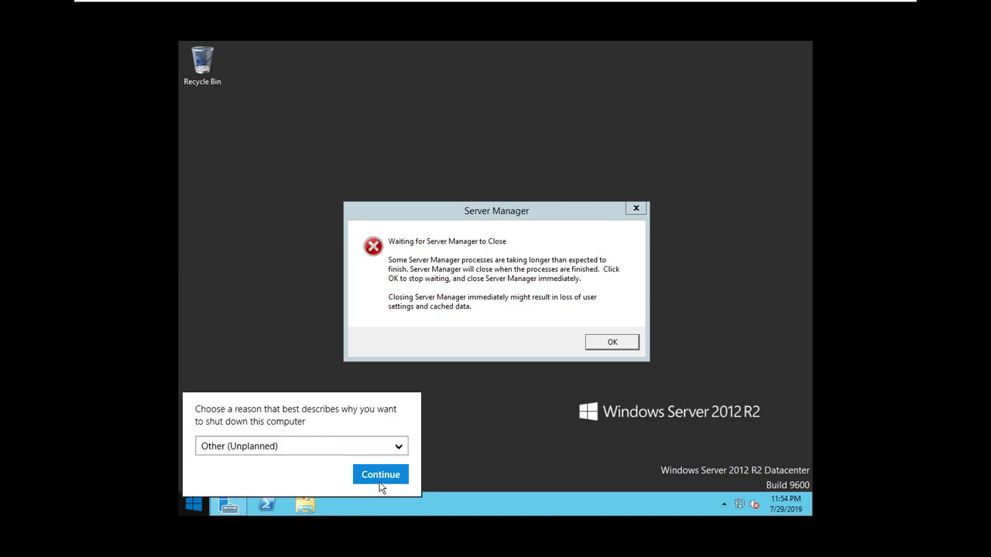
click(384, 477)
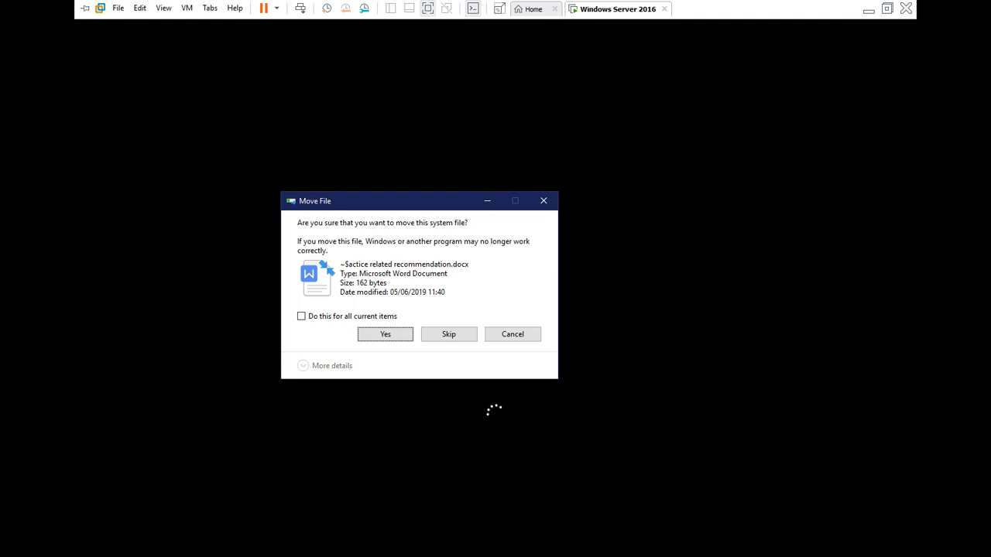
Approve the system file move and the folder merge for all current items
click(302, 316)
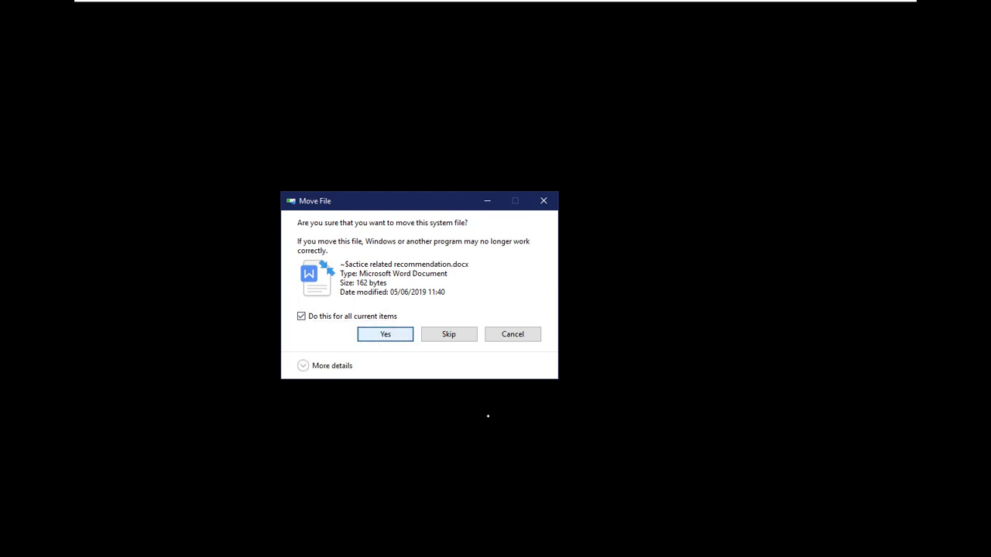
key(Return)
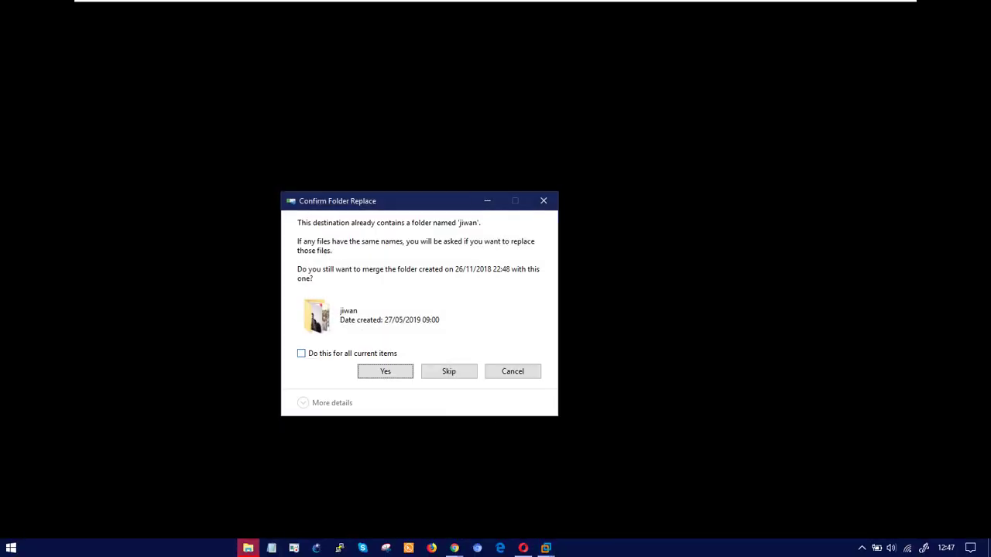
key(shift+Tab)
key(space)
key(Tab)
key(Tab)
key(Return)
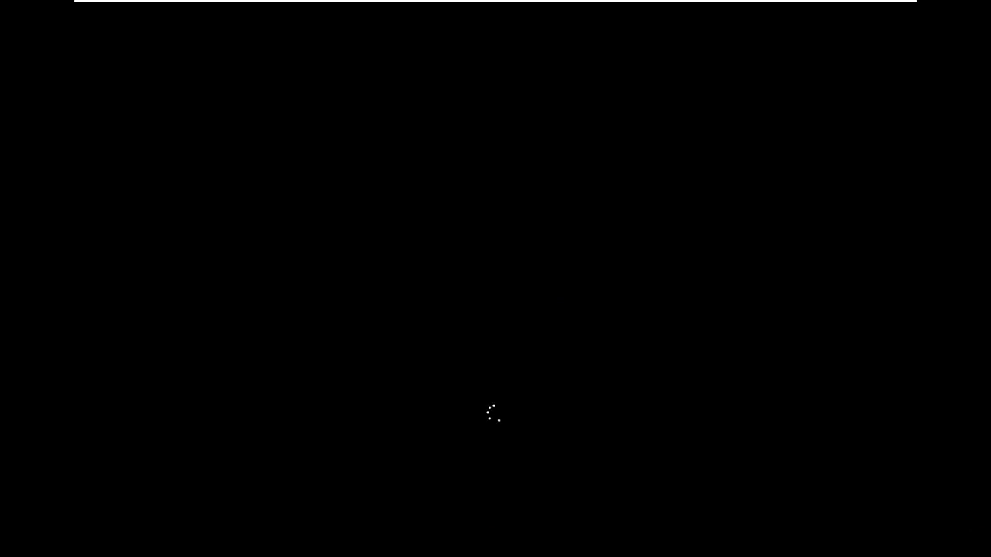
click(496, 6)
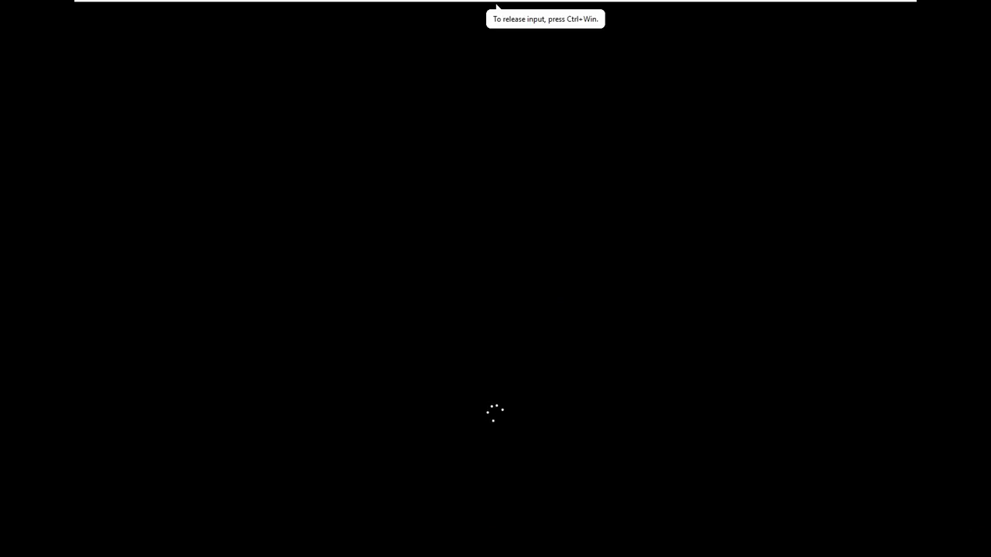
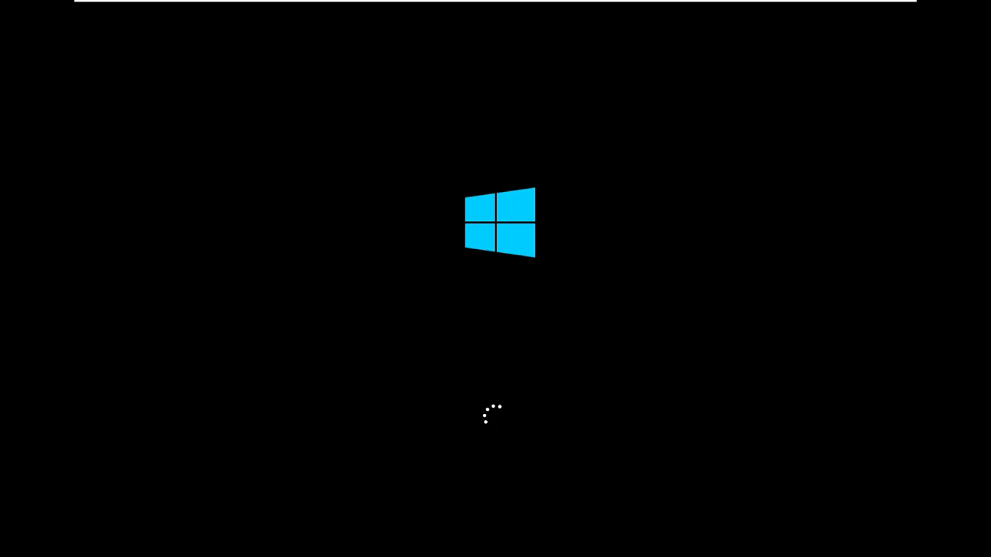
Restore the VM window from full screen and review the host's file-move progress details
mouse_move(623, 8)
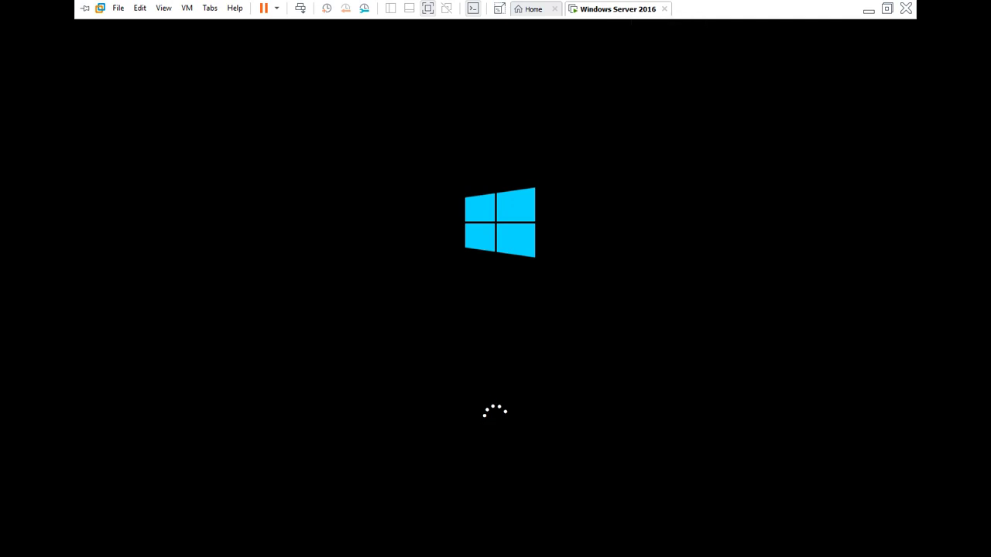
click(888, 8)
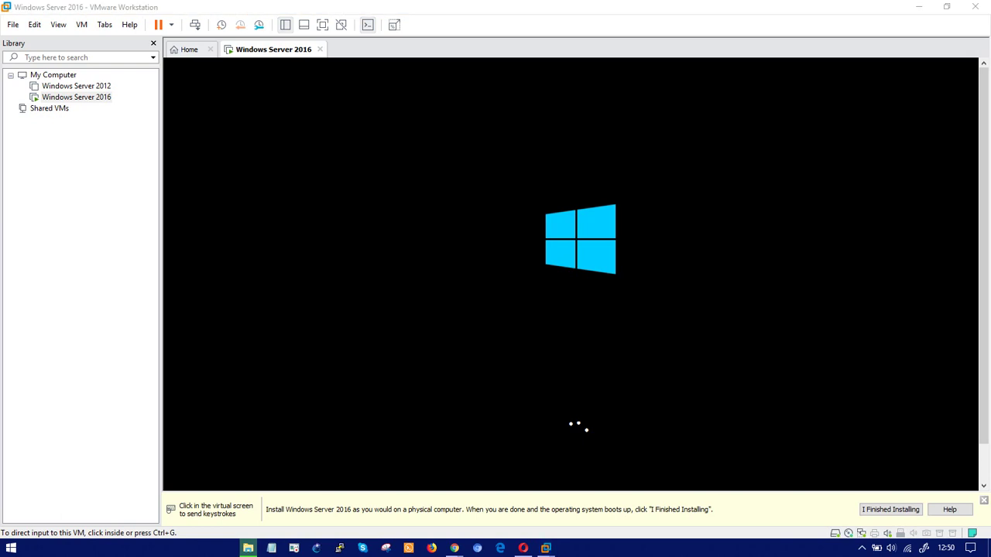
mouse_move(247, 548)
click(248, 511)
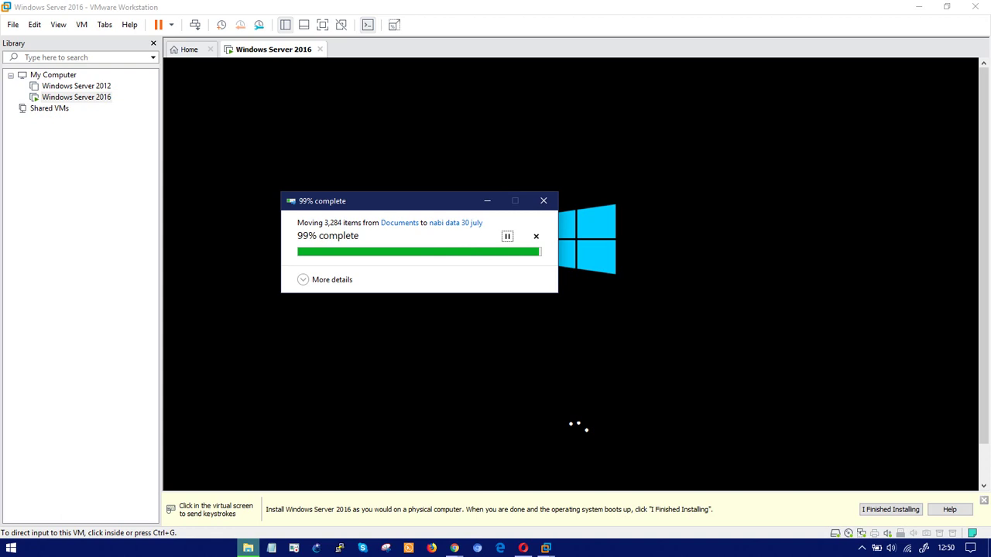
click(331, 280)
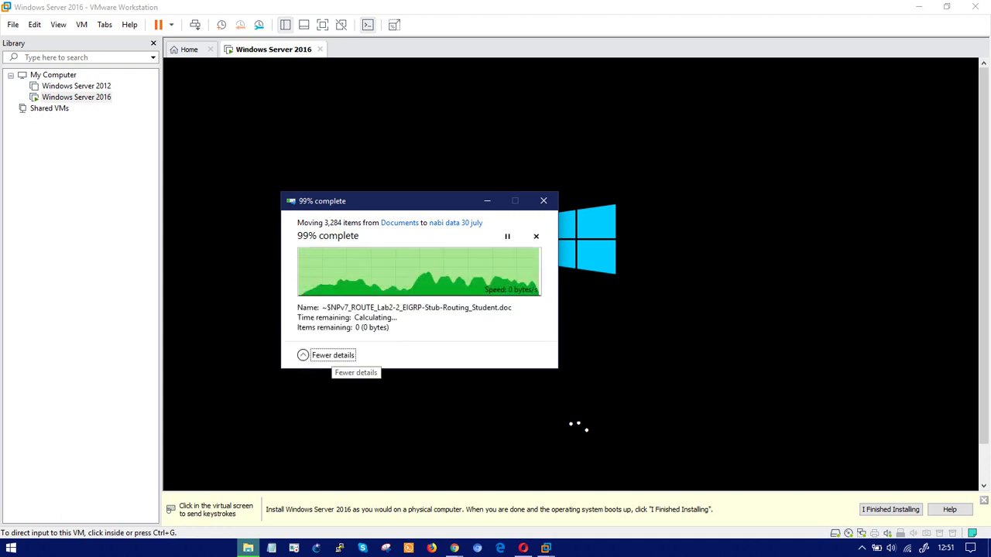
click(331, 356)
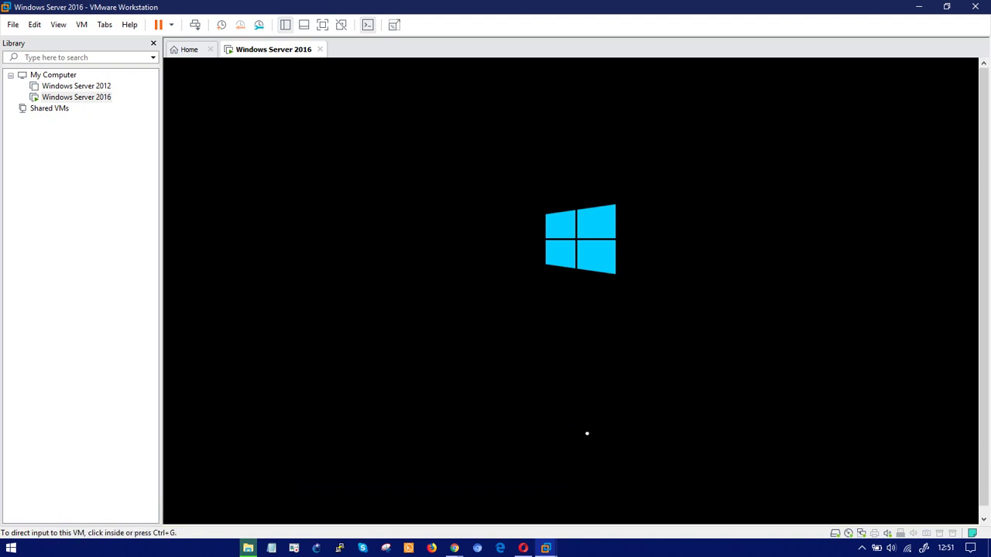
right_click(719, 550)
In Task Manager, sort processes by CPU and memory use, then end Skype
click(774, 481)
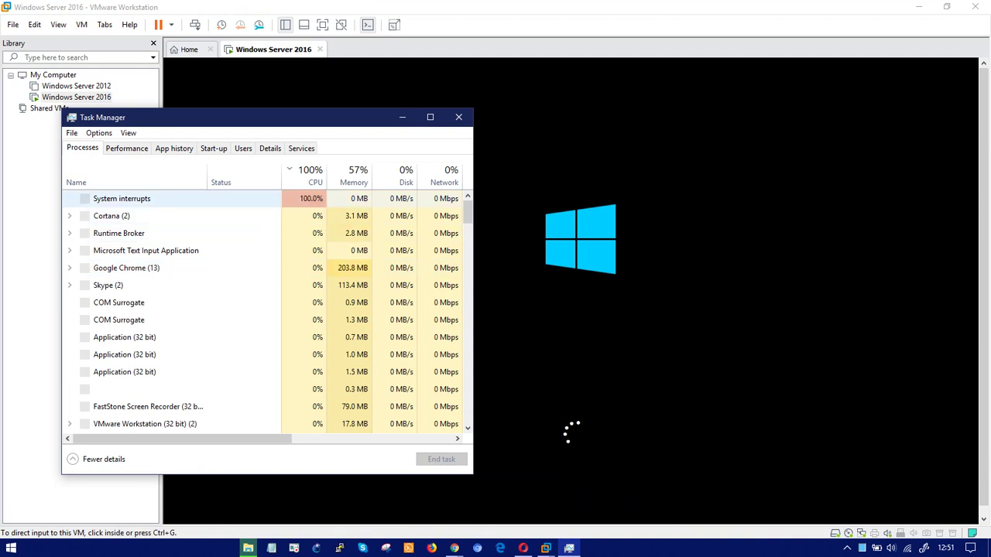
click(122, 199)
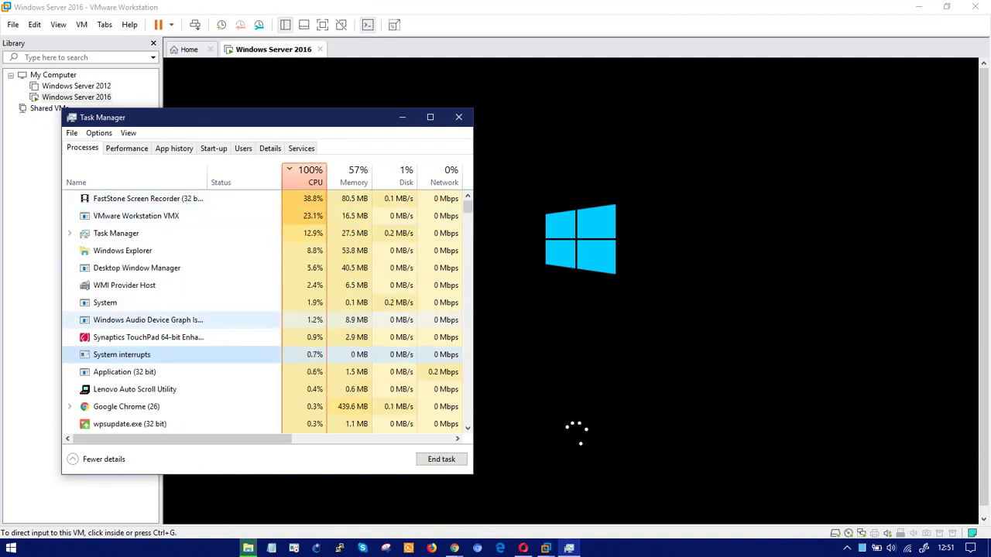
click(303, 176)
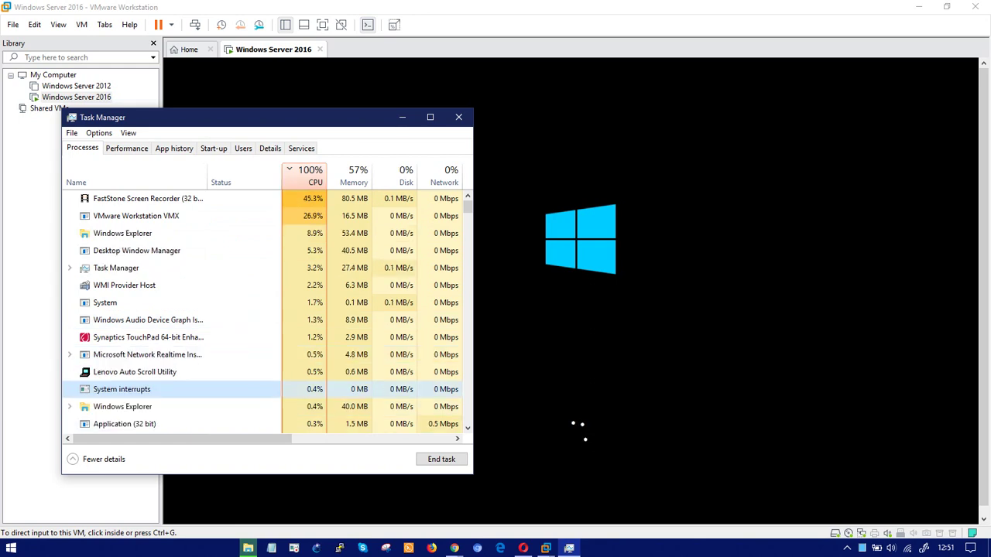
click(304, 176)
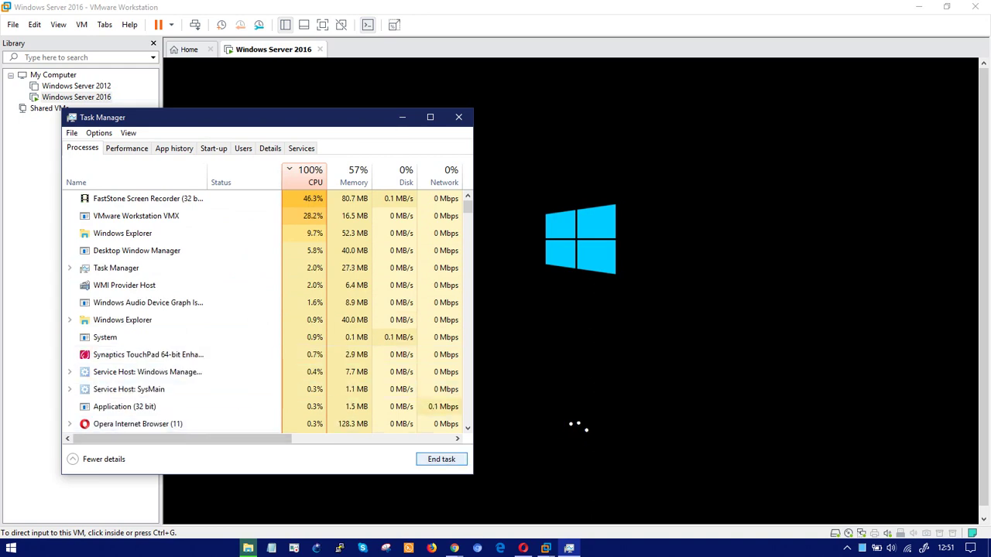
scroll(171, 326, down, 4)
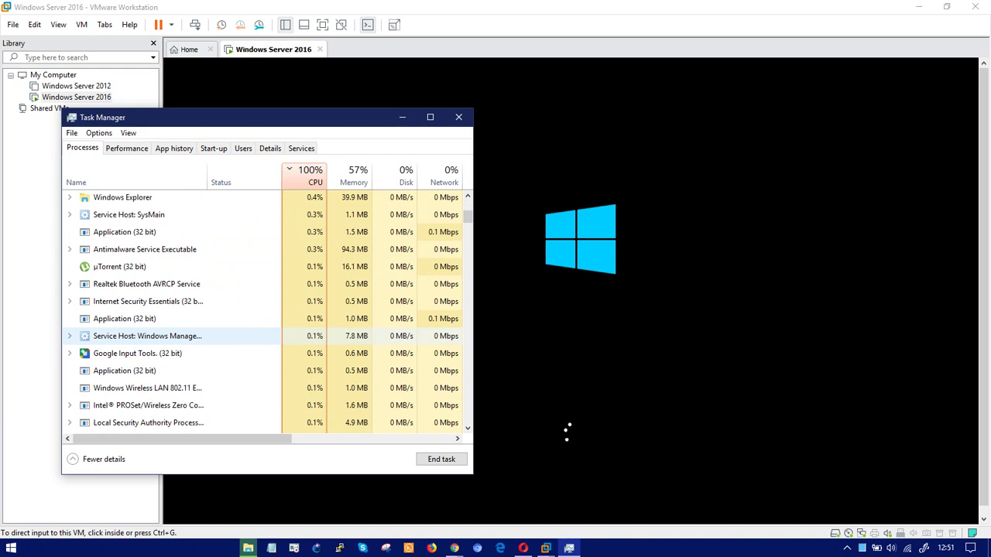
scroll(171, 337, up, 4)
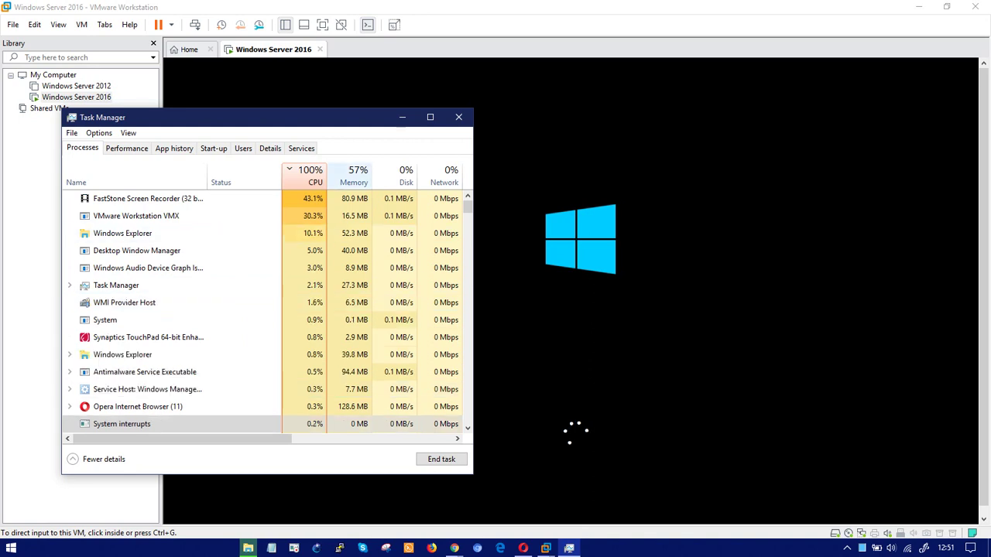
click(354, 176)
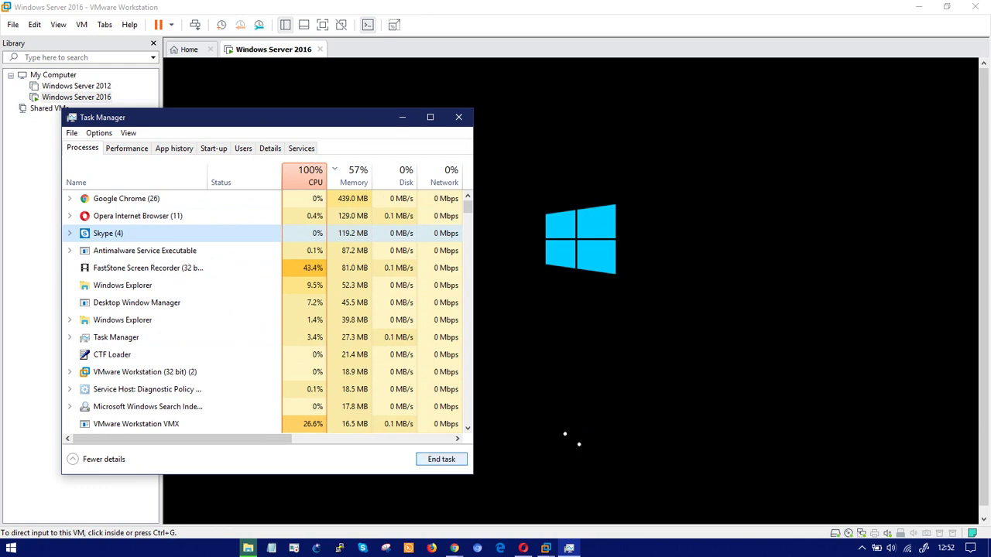
click(441, 459)
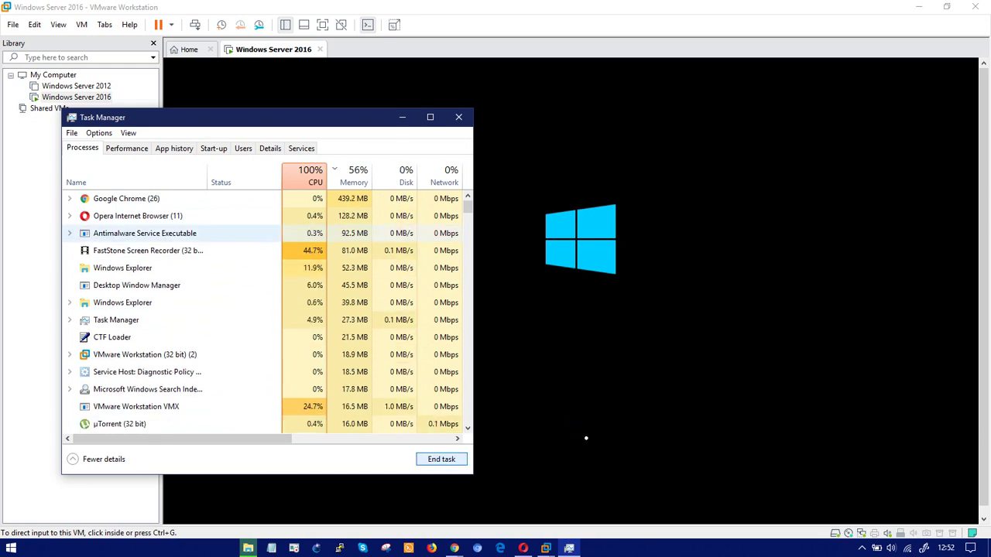
Re-sort the processes by CPU use and minimize Task Manager back to the VM
click(138, 216)
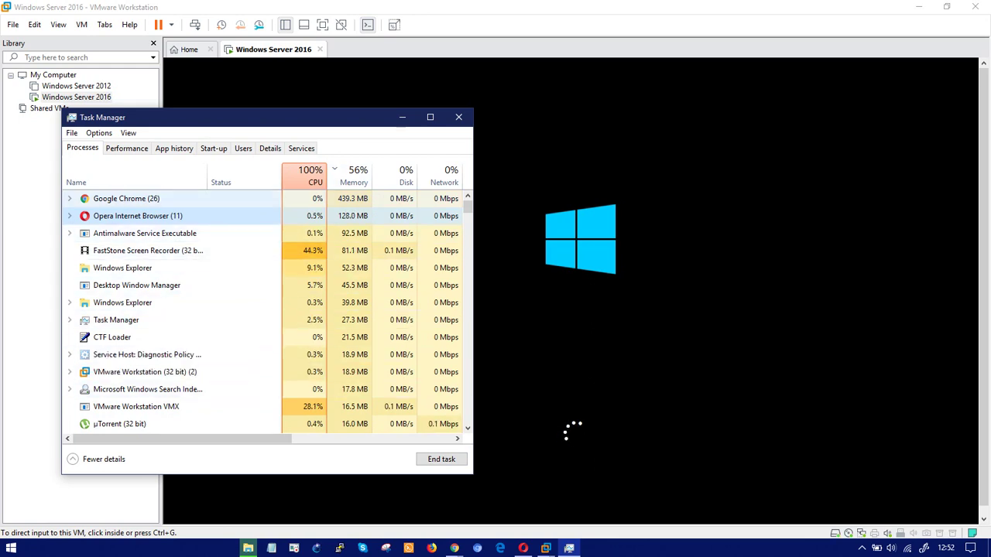
click(310, 176)
click(310, 176)
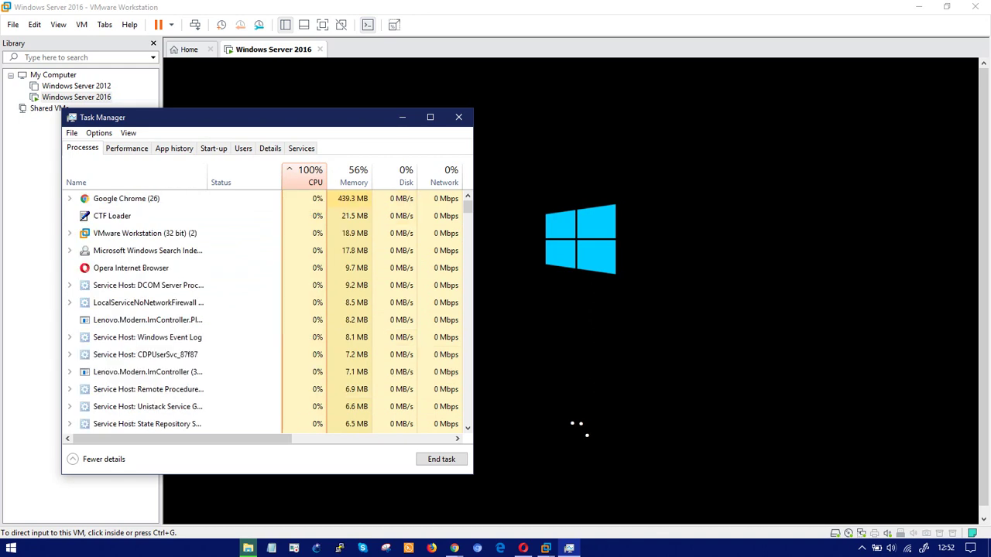
click(310, 176)
click(310, 176)
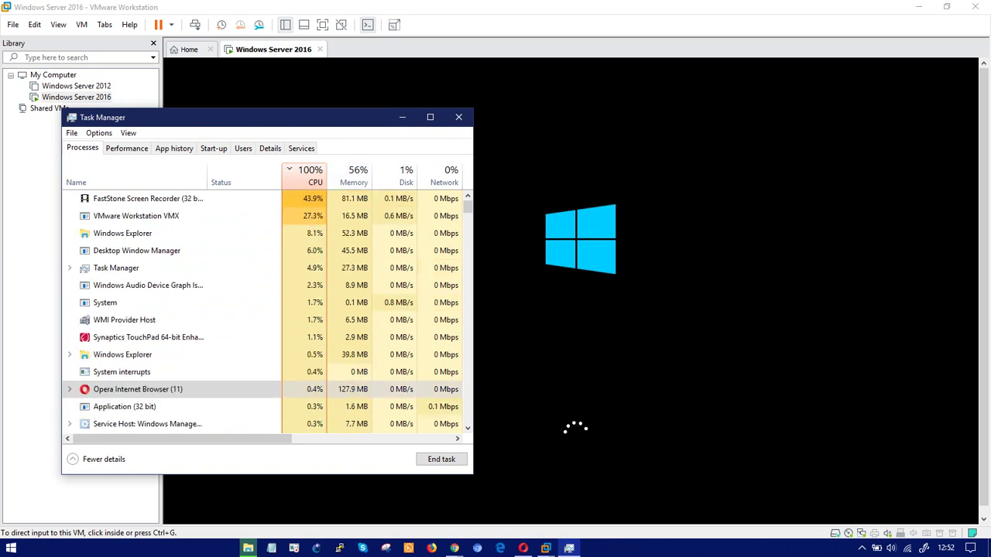
scroll(261, 309, down, 3)
scroll(262, 310, up, 3)
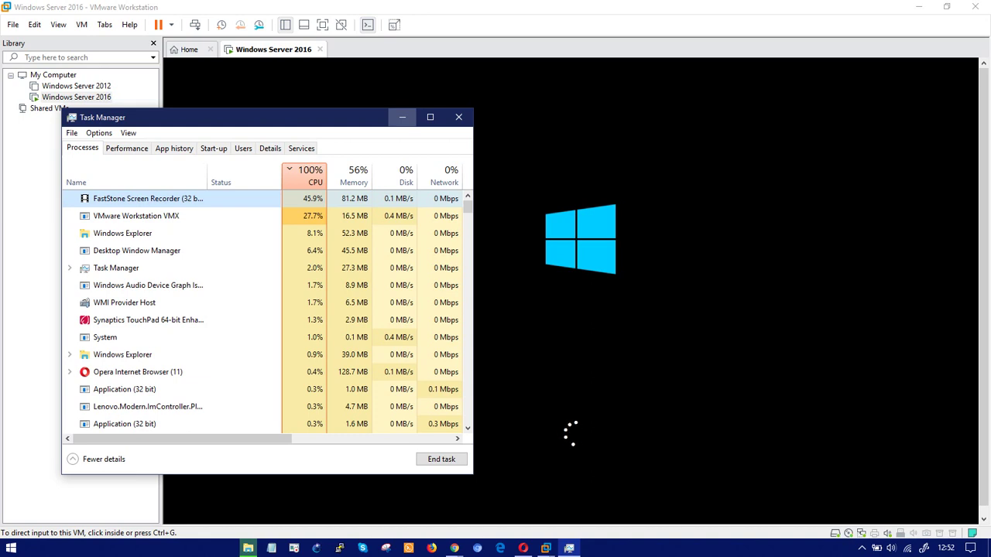
click(402, 117)
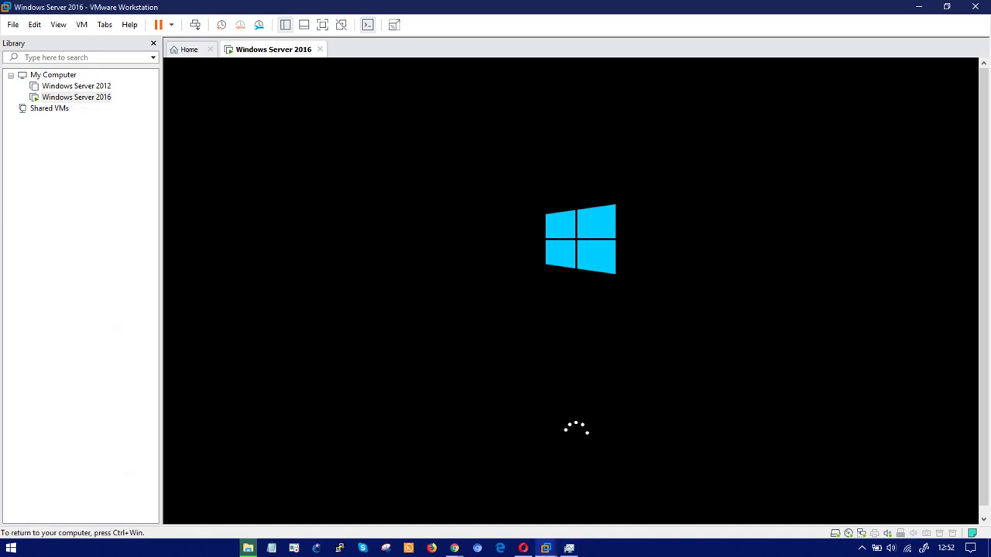
Enter the Administrator password in both password fields of Customize settings and finish setup
key(ctrl+super)
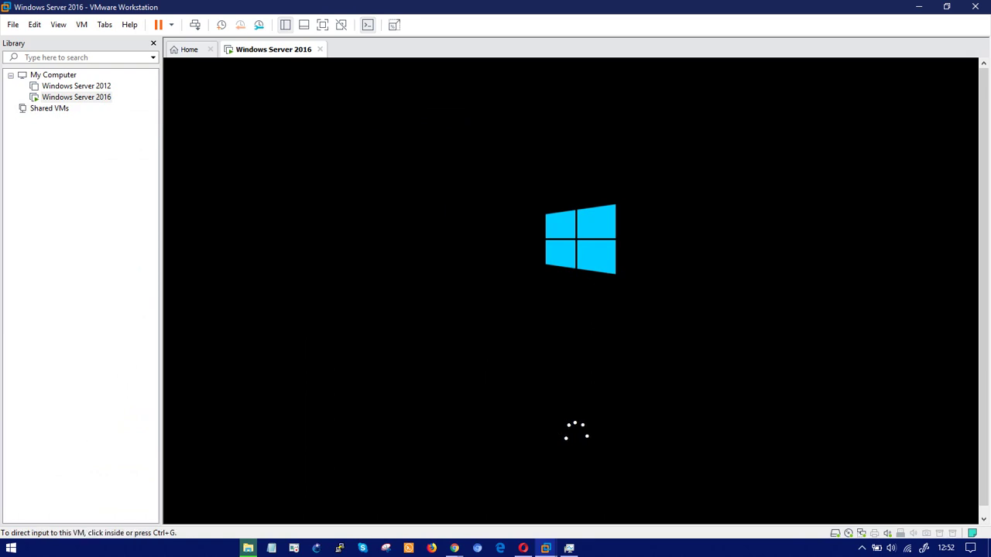
click(861, 548)
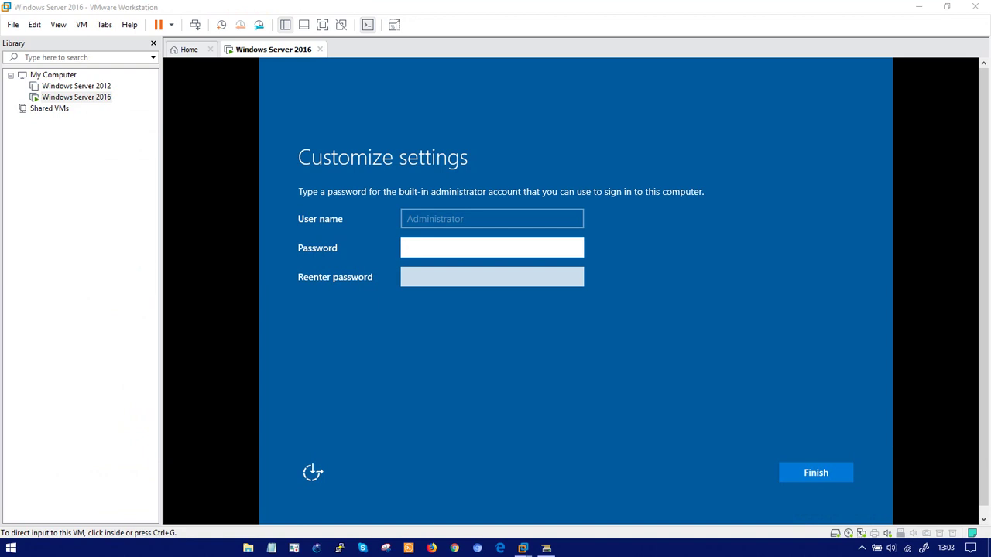
click(466, 249)
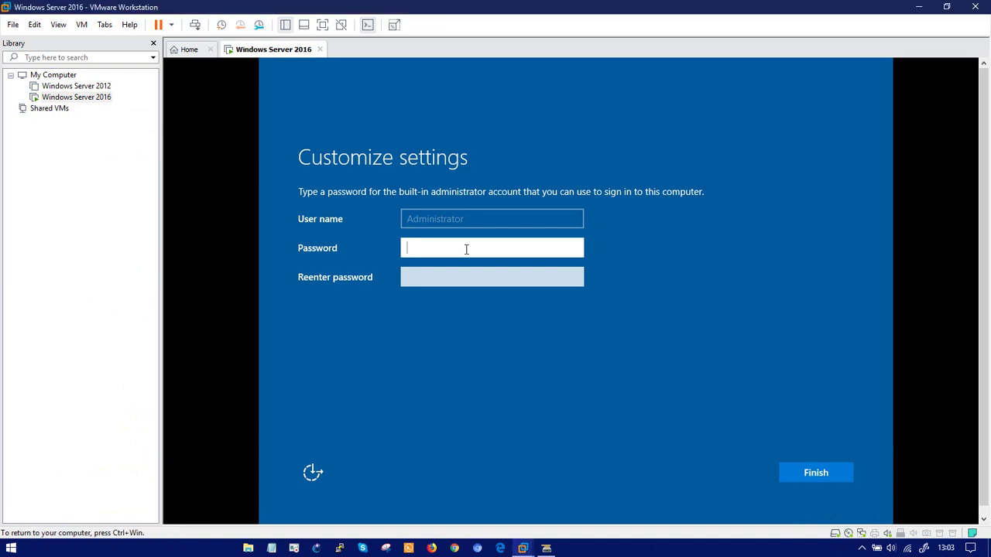
key(Tab)
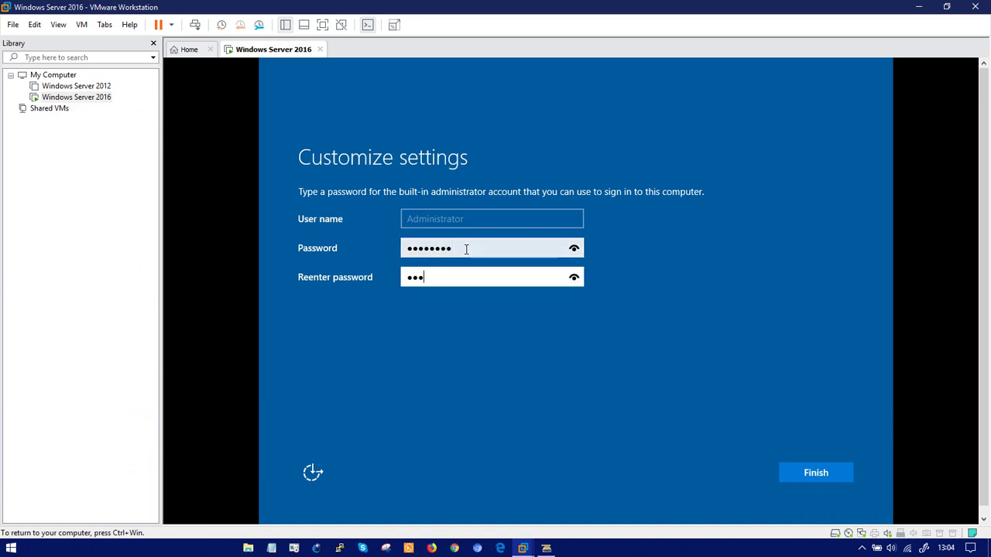
click(831, 473)
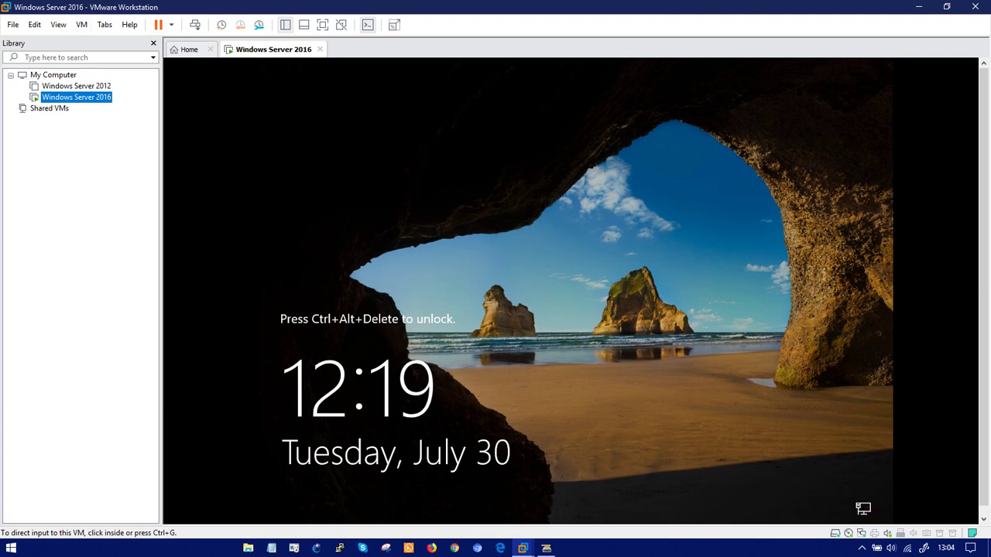
Send Ctrl+Alt+Del to the VM from the VM menu to unlock the lock screen
click(59, 24)
mouse_move(82, 24)
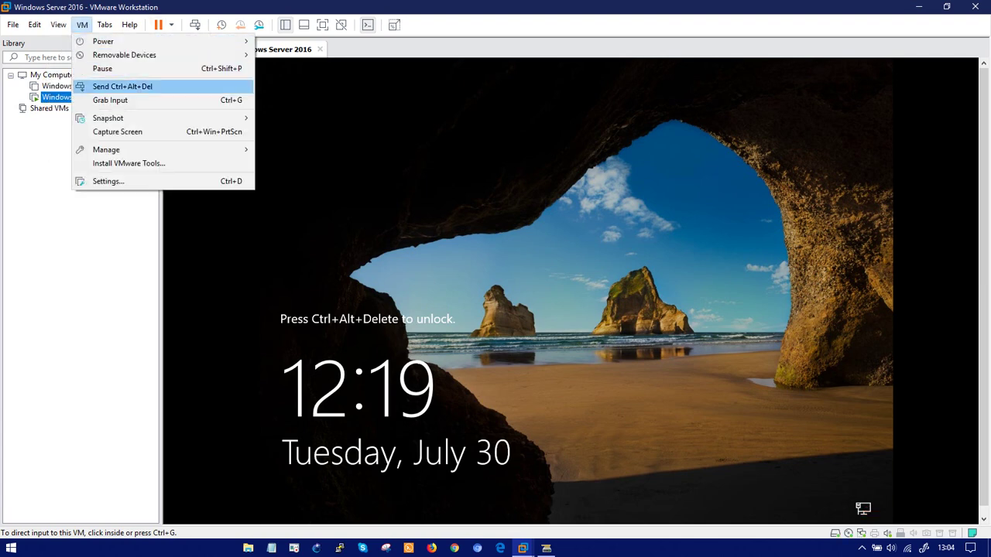
click(122, 86)
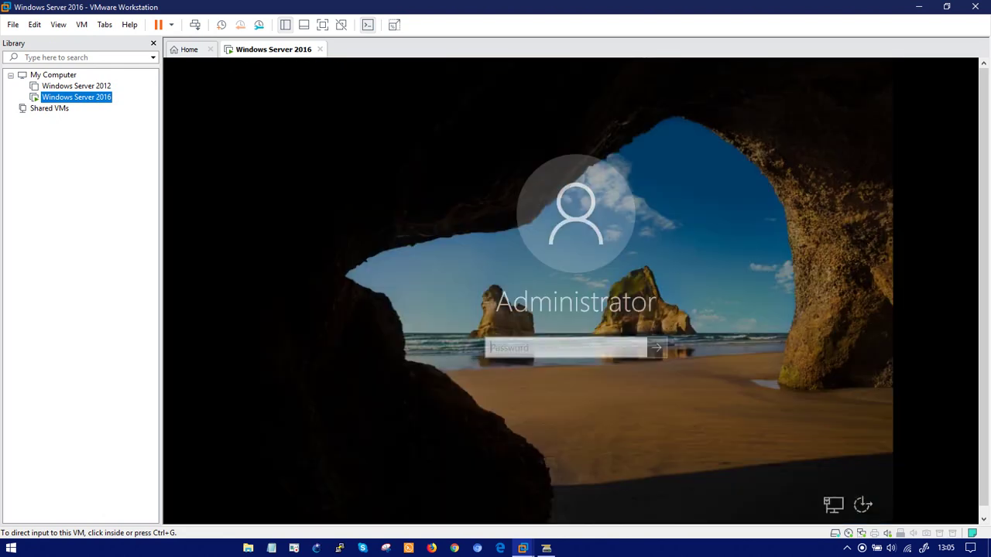
Type the Administrator password at the sign-in screen and submit it
click(495, 312)
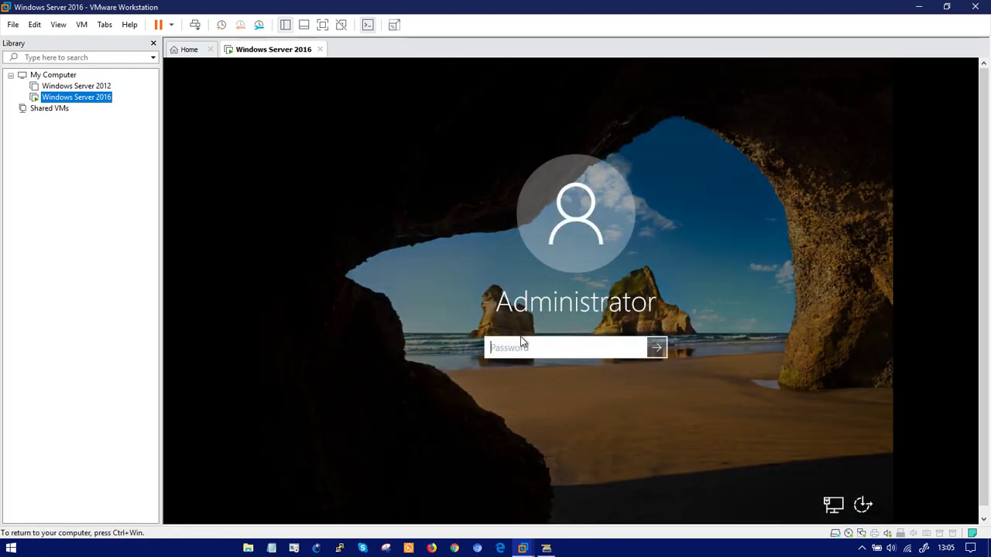
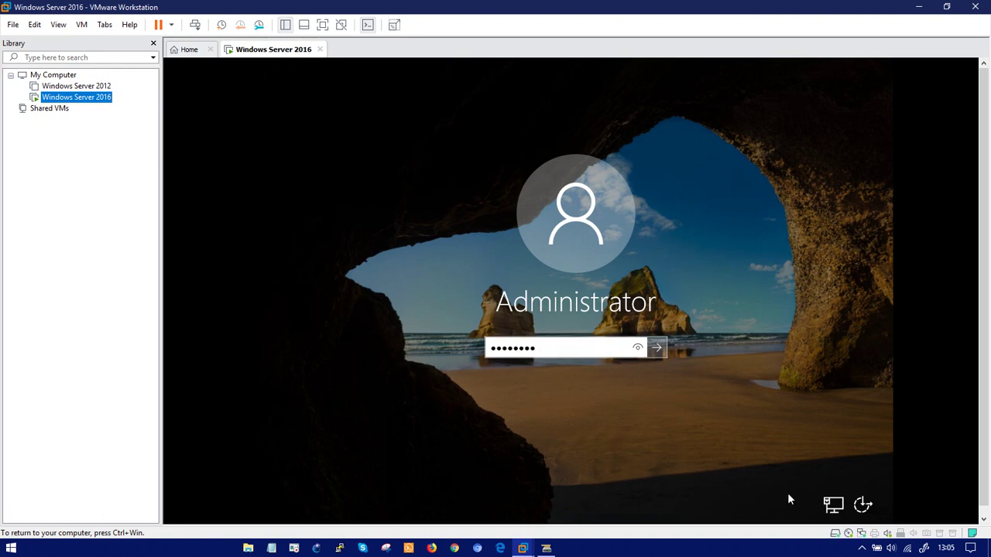
click(657, 349)
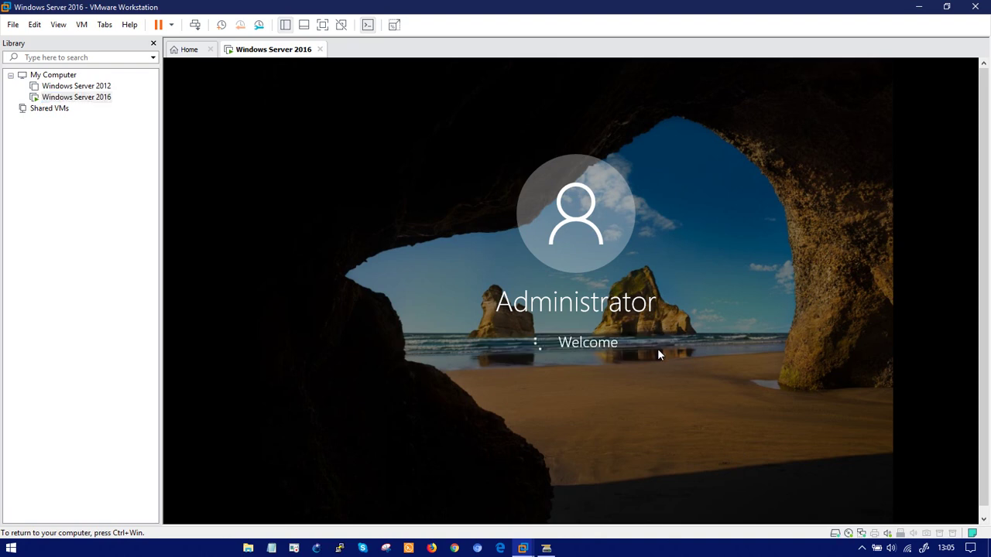
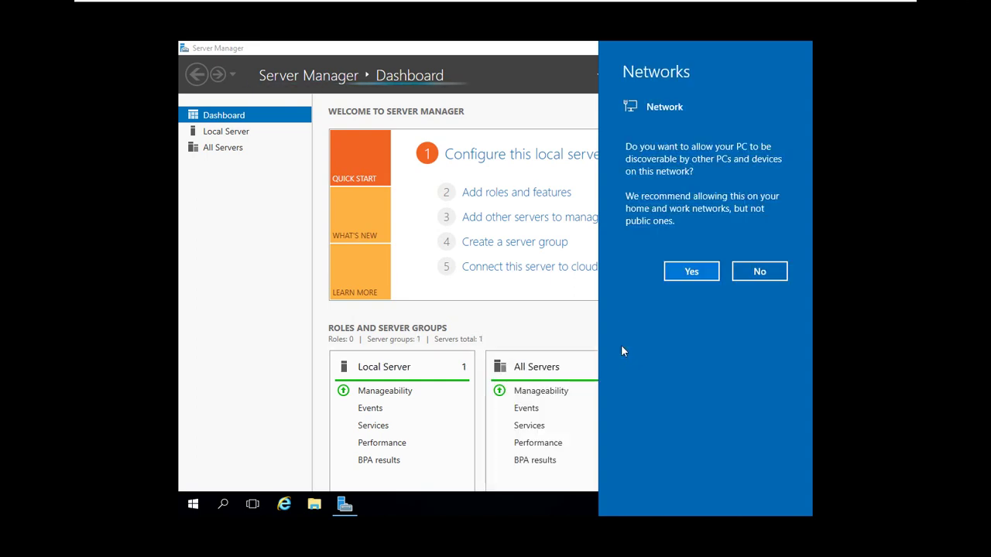
Answer Yes to network discoverability and return to the Server Manager dashboard
click(701, 273)
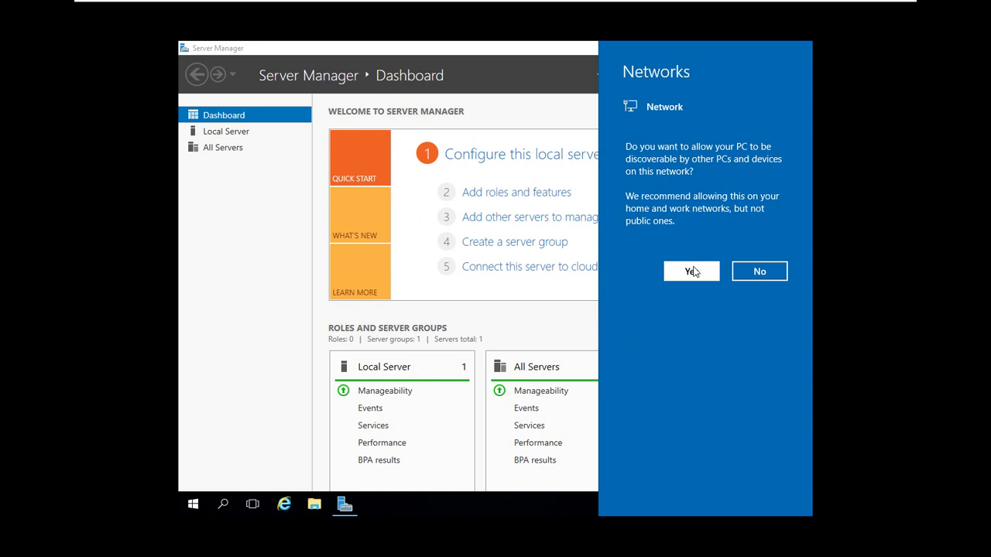
click(540, 74)
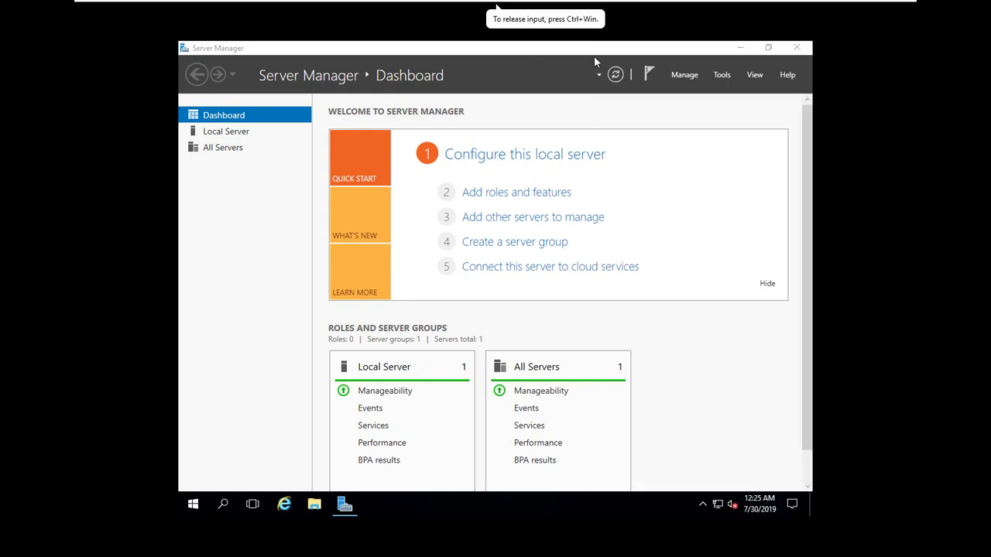
Close the Server Manager window, leaving the desktop and Start button ready
click(797, 50)
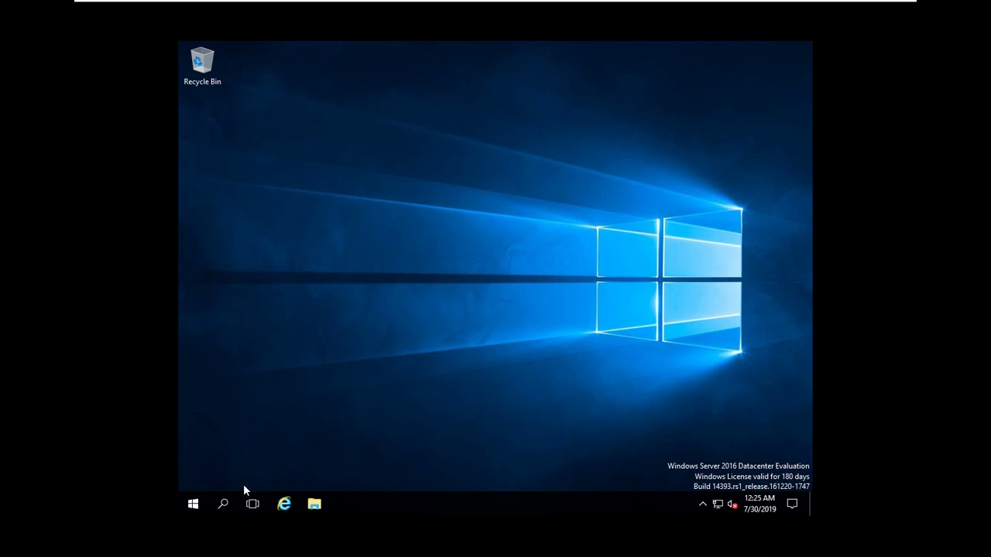
click(197, 503)
Shut down the server from the Start context menu with reason Other (Unplanned)
right_click(196, 504)
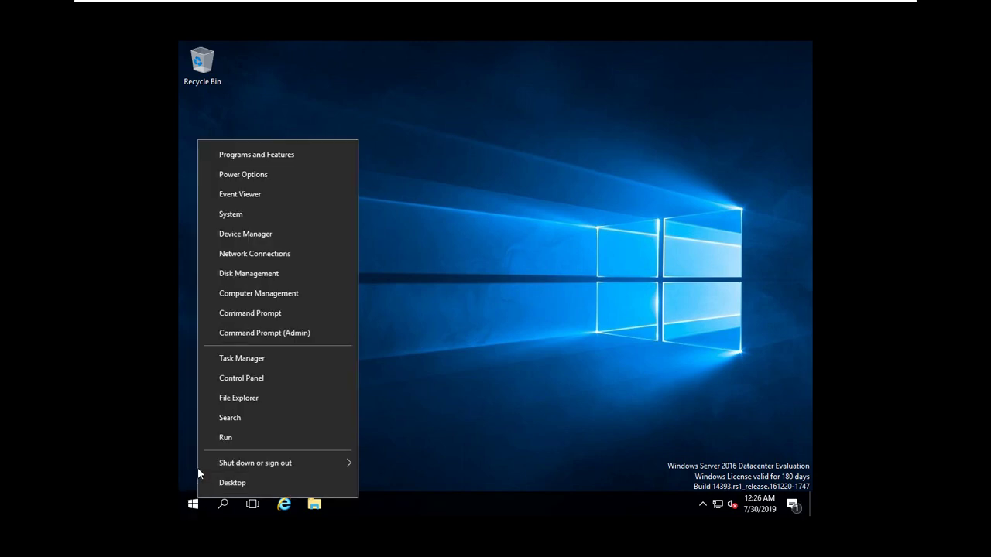
mouse_move(207, 465)
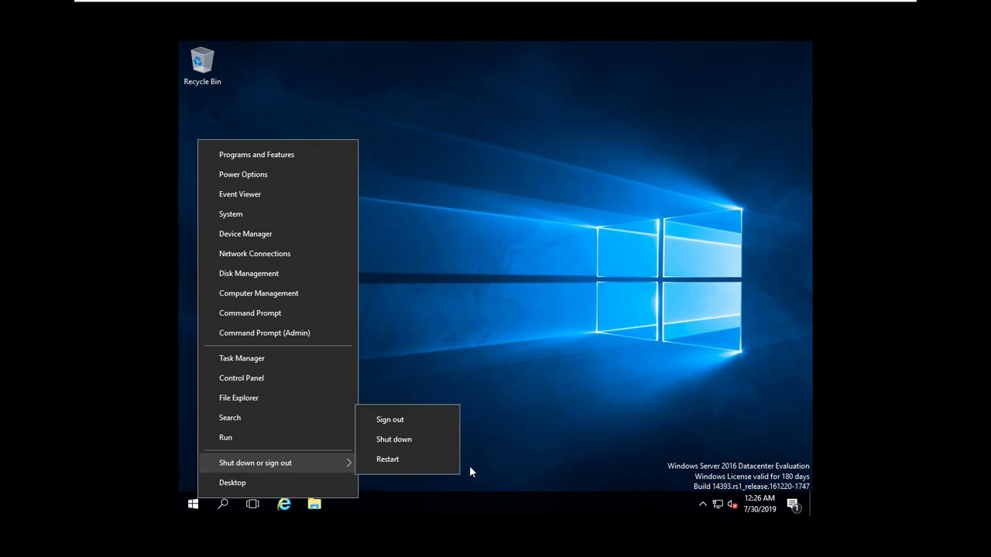
click(408, 446)
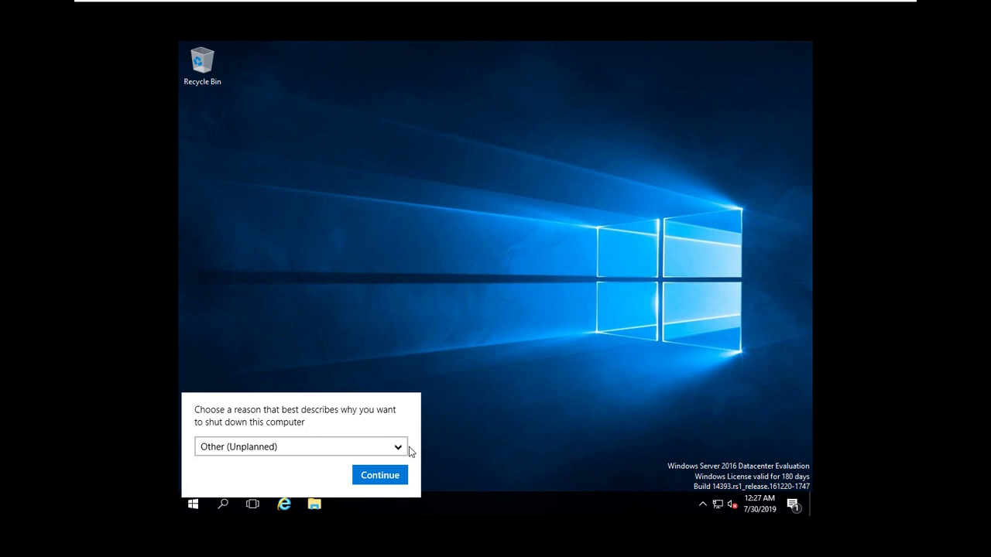
click(368, 483)
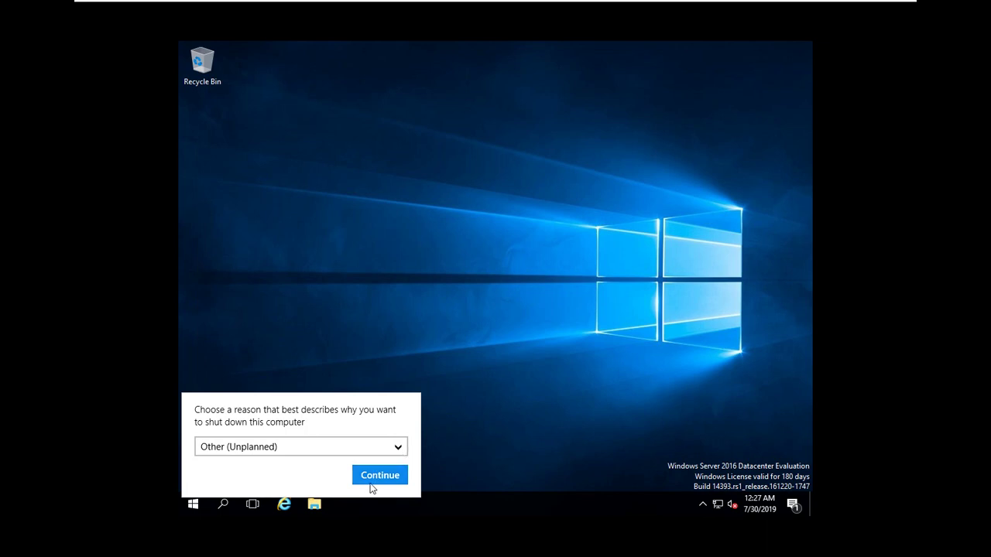
click(372, 481)
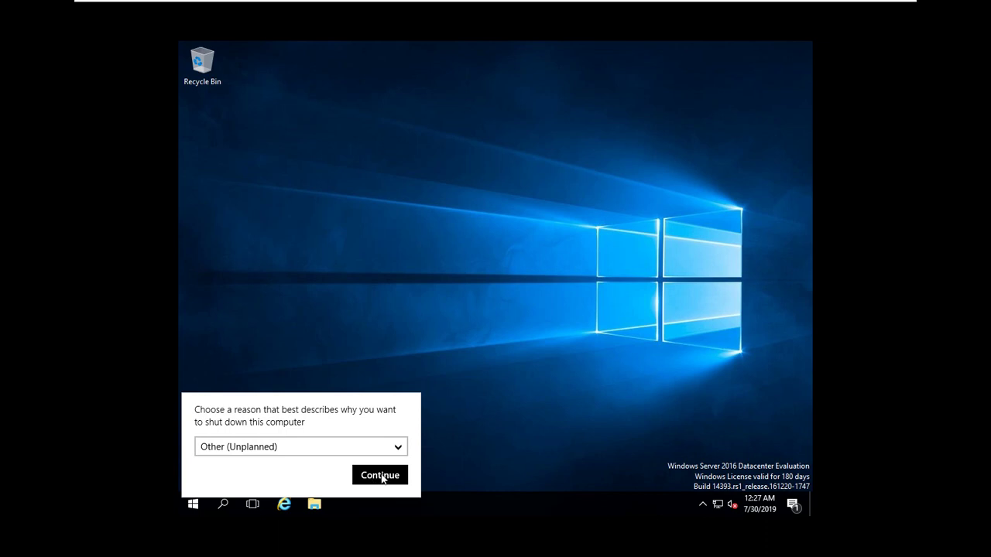
click(382, 477)
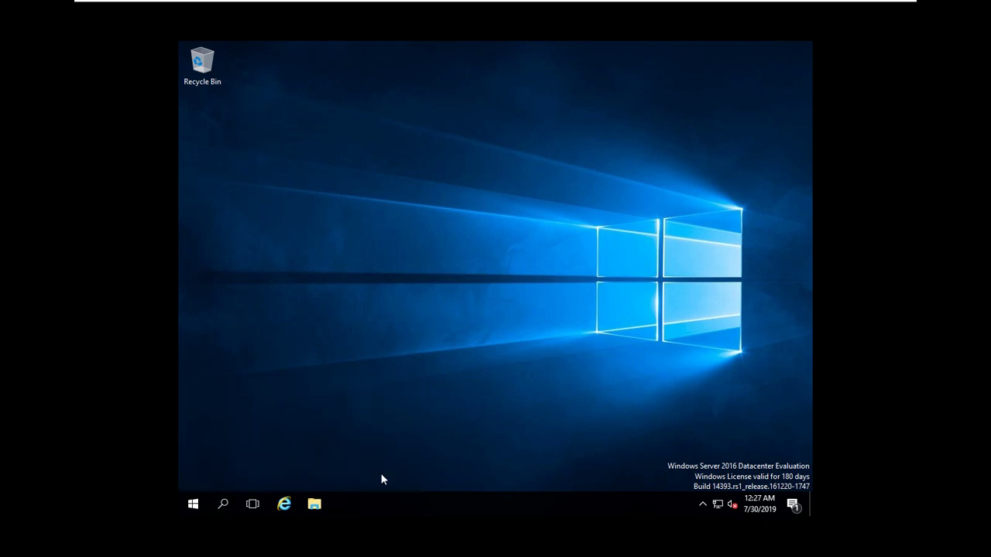